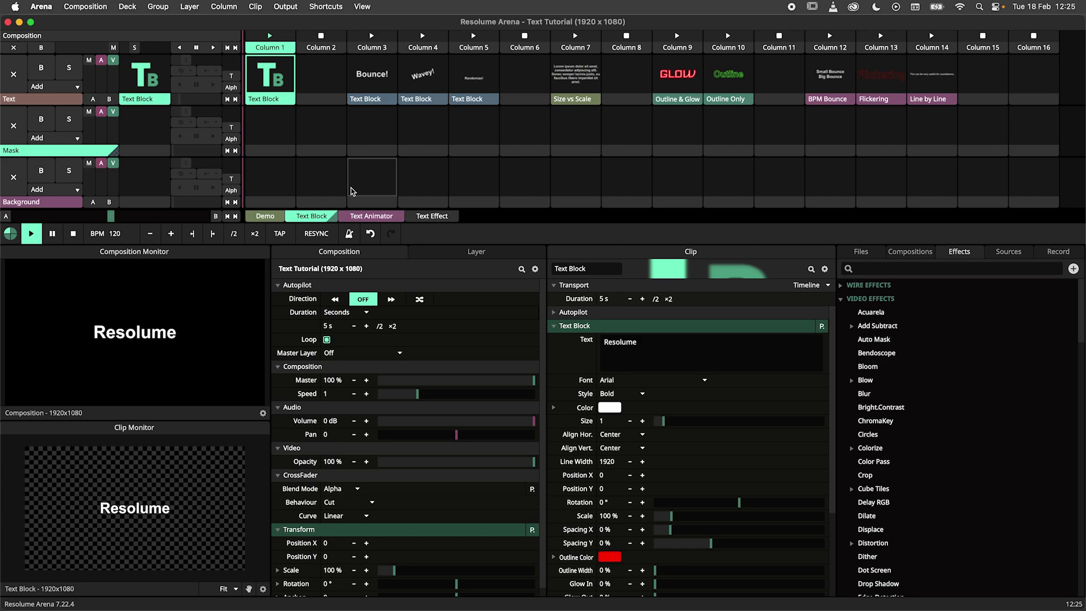
Search the source picker for the empty Column 2 slot for 'text bl' to find Text Block.
{"action": "double_click", "coordinate": [314, 106]}
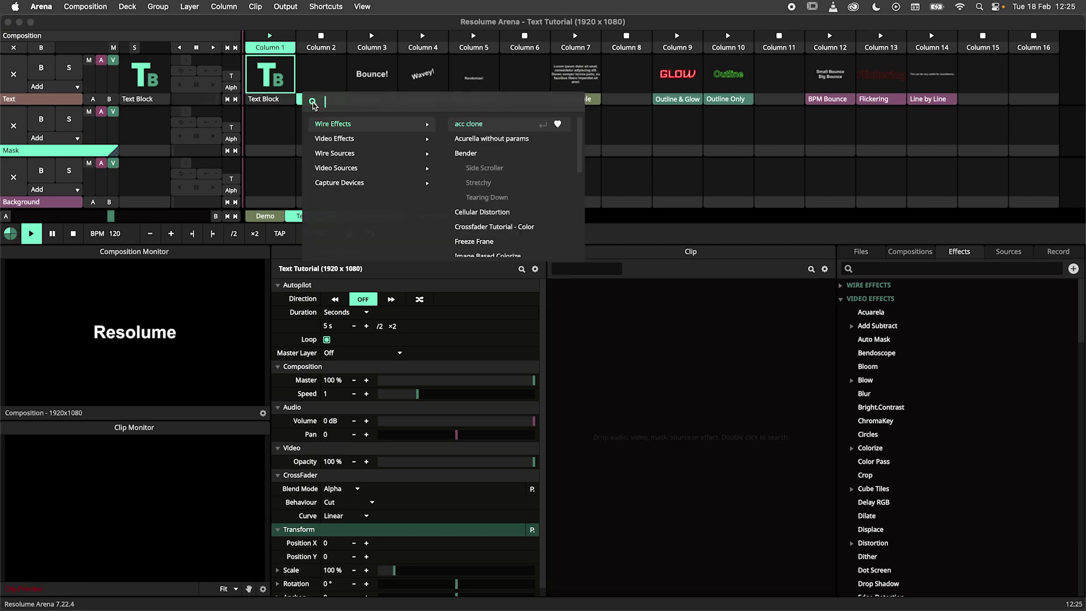
{"action": "type", "text": "text blo"}
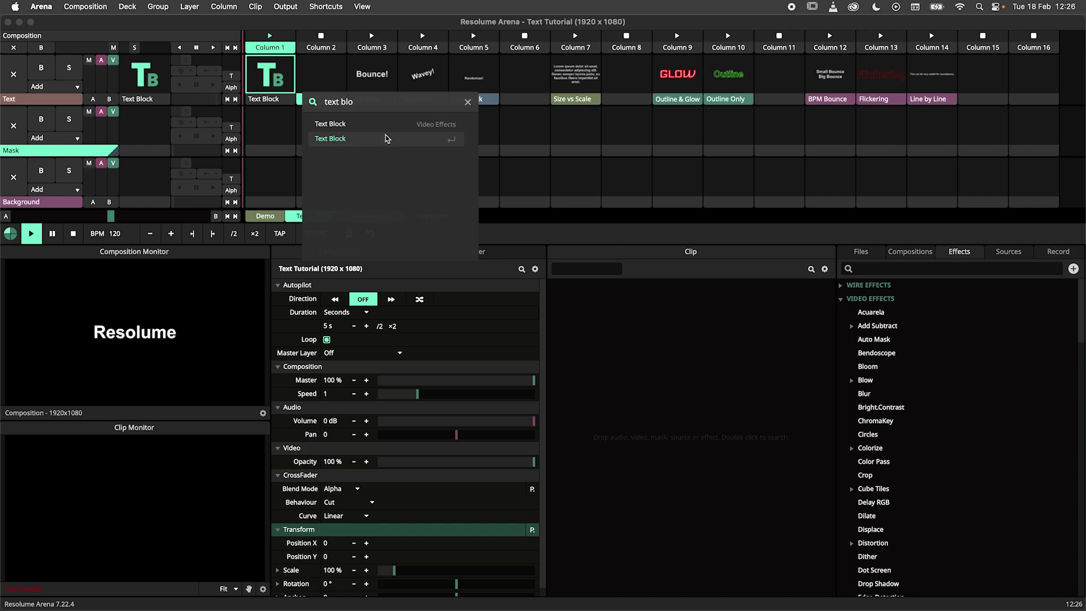
Add a Text Block clip to Column 2 and make it read 'Your Text' in Arial Black.
{"action": "left_click", "coordinate": [384, 142]}
{"action": "left_click", "coordinate": [328, 88]}
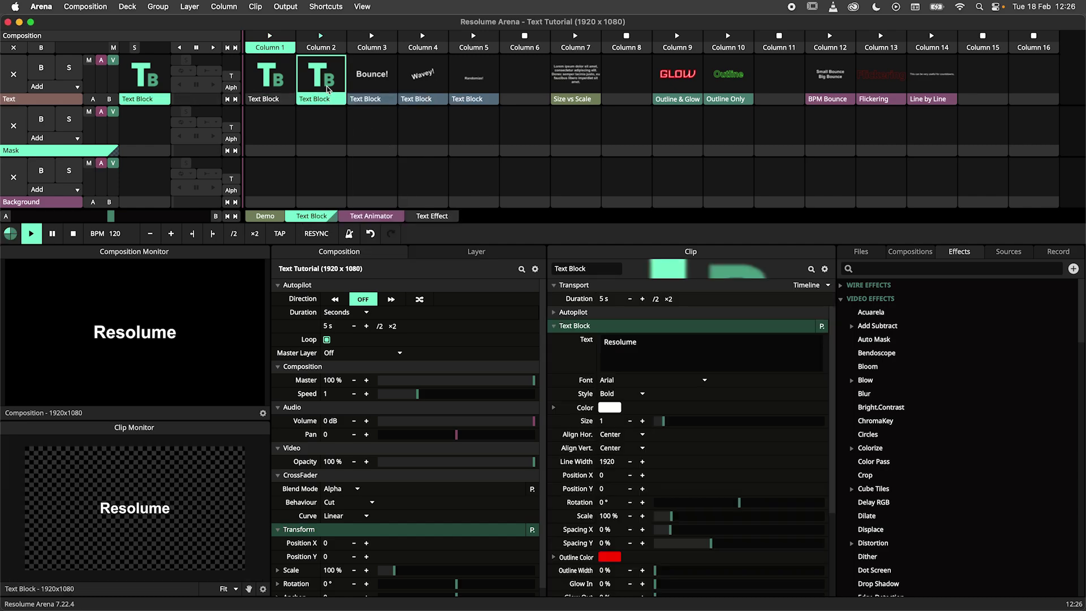
{"action": "left_click", "coordinate": [656, 346]}
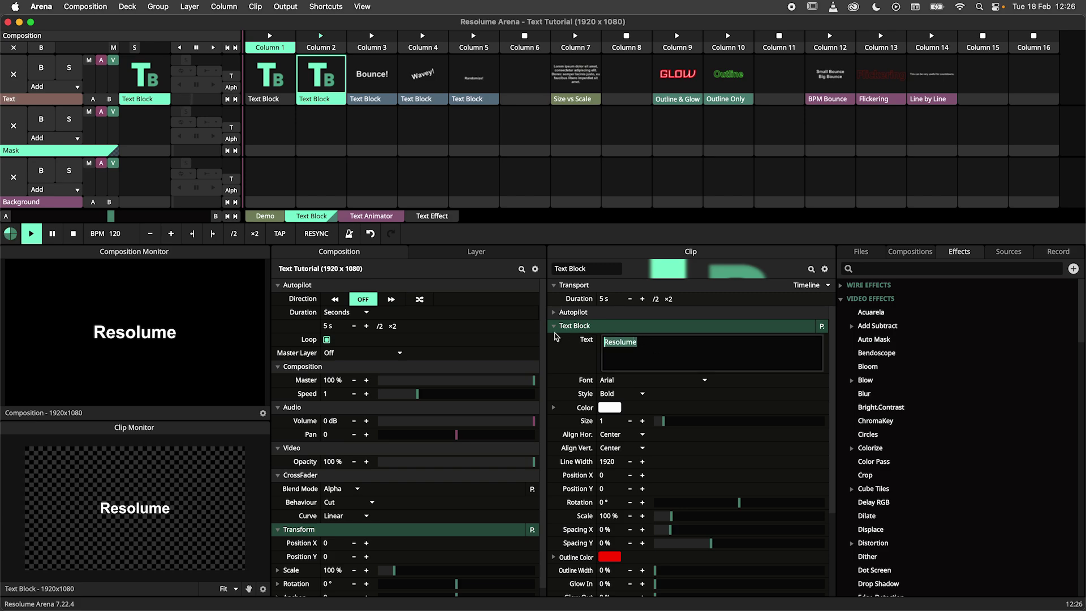
{"action": "type", "text": "Your Text"}
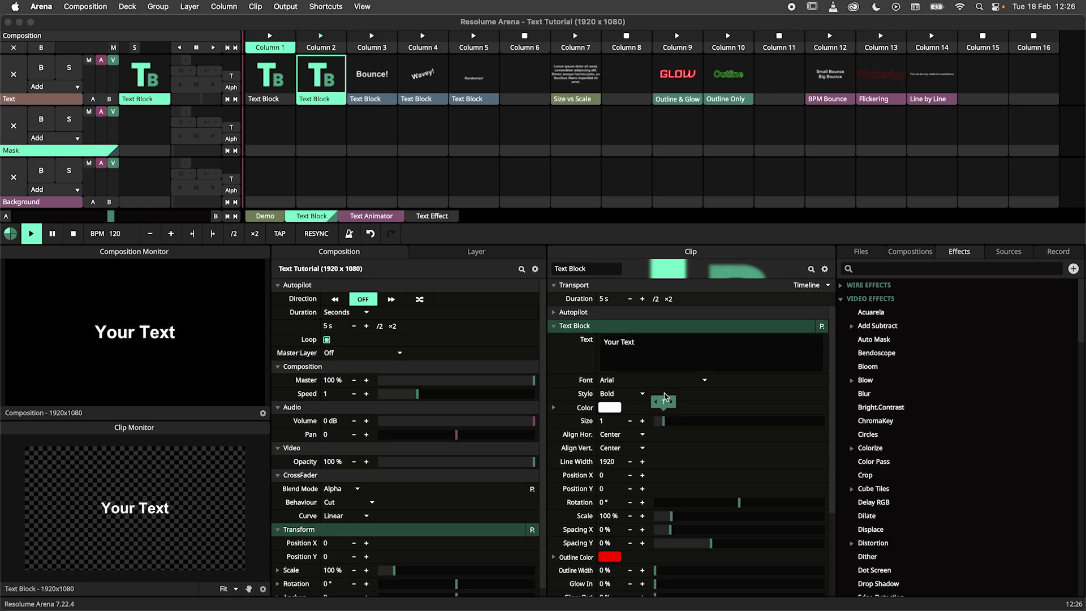
{"action": "left_click", "coordinate": [670, 380]}
{"action": "left_click", "coordinate": [662, 391]}
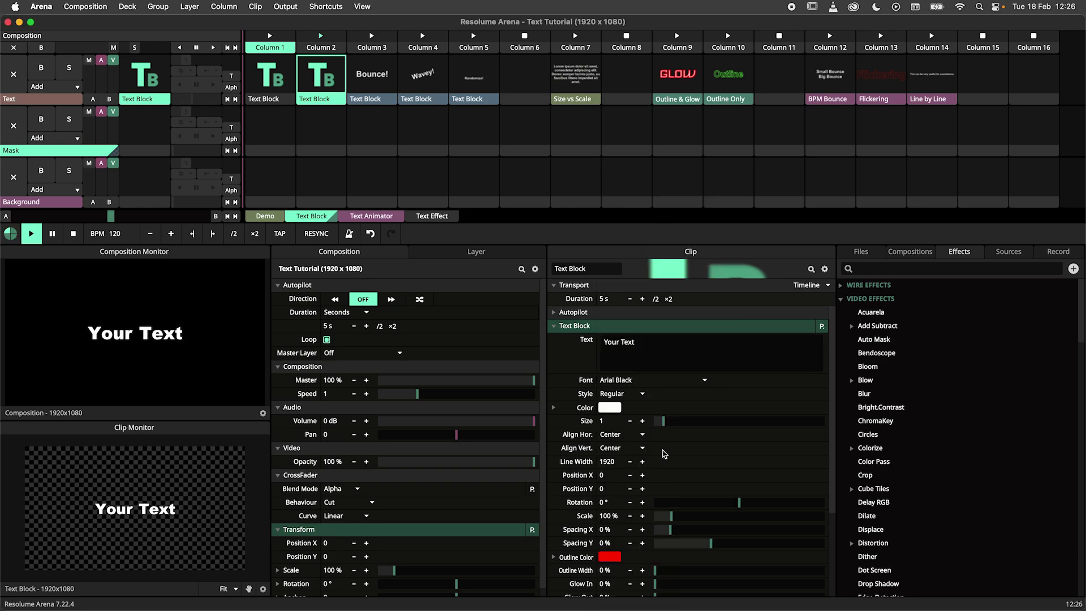
Replace 'Your Text' with the pasted Lorem ipsum paragraph and set Line Width to 100.
{"action": "left_click", "coordinate": [655, 349]}
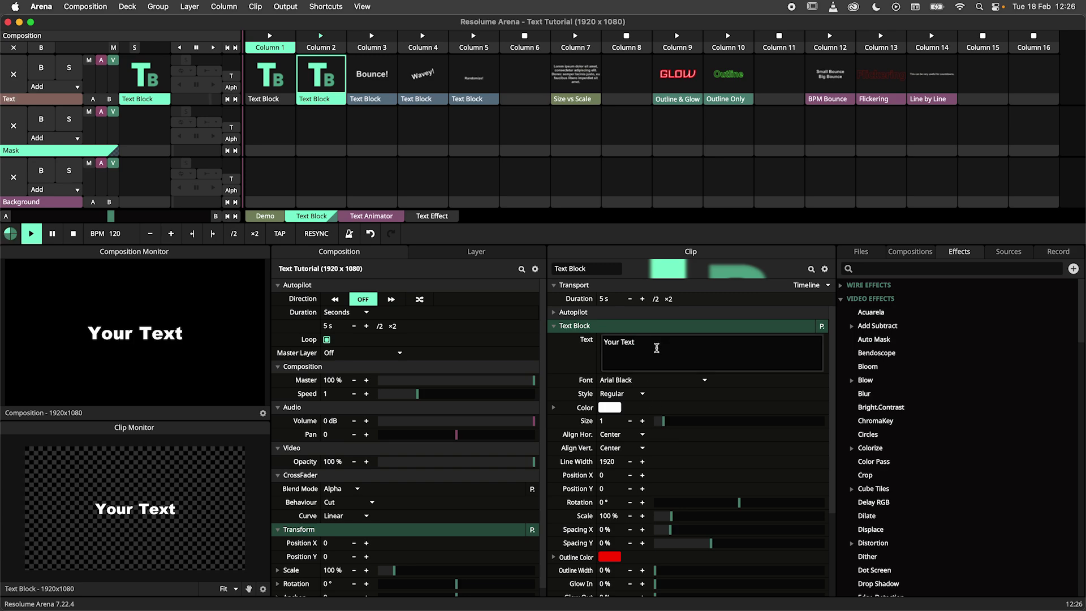
{"action": "left_click_drag", "start_coordinate": [655, 349], "coordinate": [599, 342]}
{"action": "type", "text": "Lorem ipsum dolor sit amet, consectetur adipiscing elit. Donec semper lacinia justo, eu faucibus libero imperdiet sit amet."}
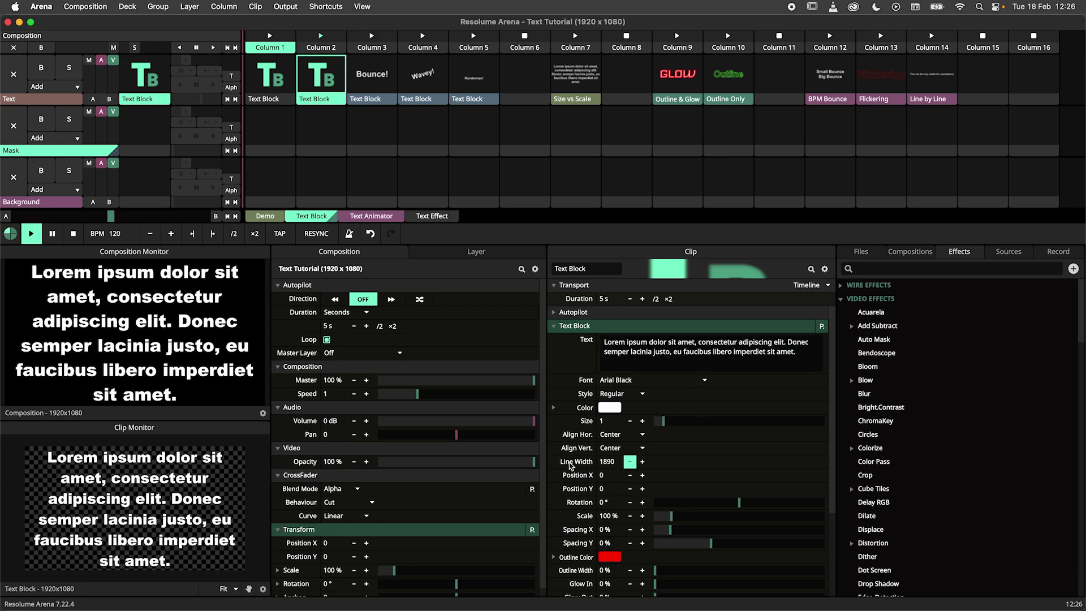
{"action": "left_click_drag", "start_coordinate": [622, 462], "coordinate": [611, 461]}
{"action": "left_click", "coordinate": [611, 461]}
{"action": "type", "text": "100"}
{"action": "key", "text": "Return"}
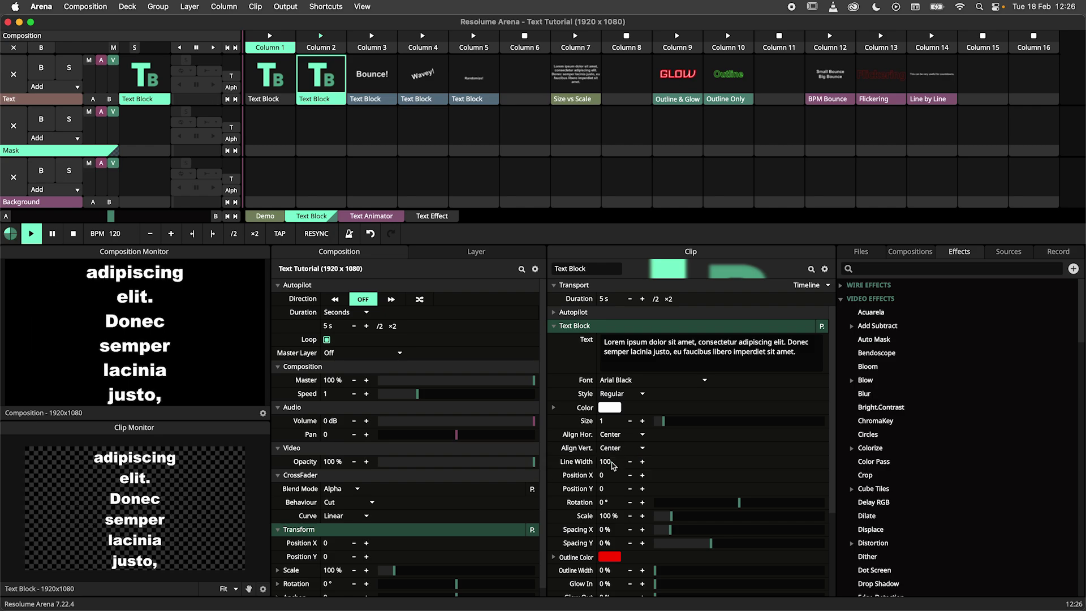
Try Line Widths of 400 and 900, then restore the Line Width to 1920.
{"action": "left_click", "coordinate": [611, 461]}
{"action": "key", "text": "Return"}
{"action": "left_click", "coordinate": [612, 461]}
{"action": "type", "text": "900"}
{"action": "key", "text": "Return"}
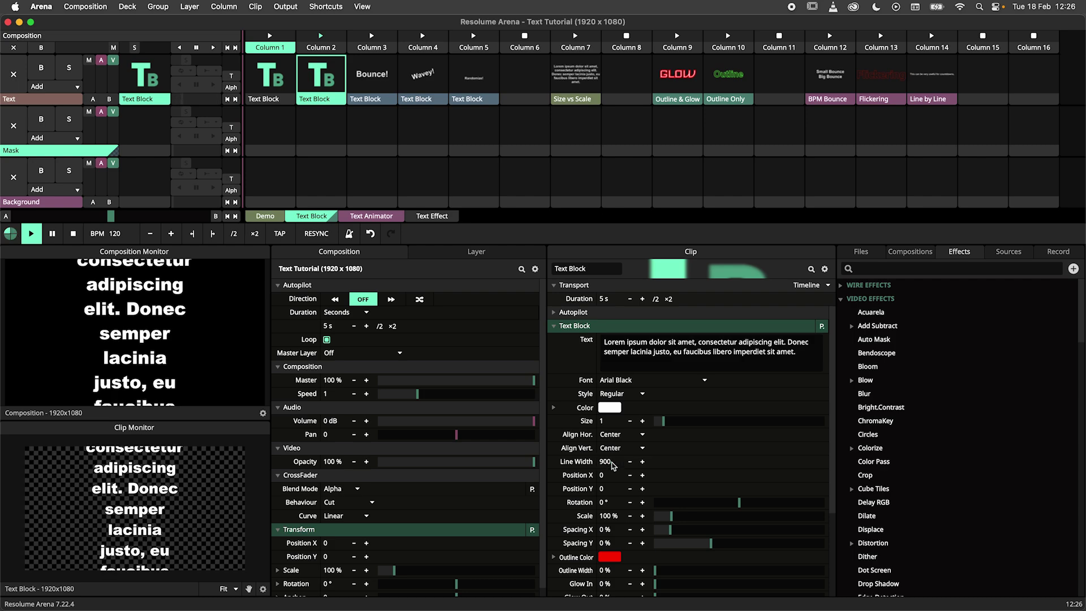
{"action": "left_click", "coordinate": [611, 462]}
{"action": "type", "text": "1920"}
{"action": "key", "text": "Return"}
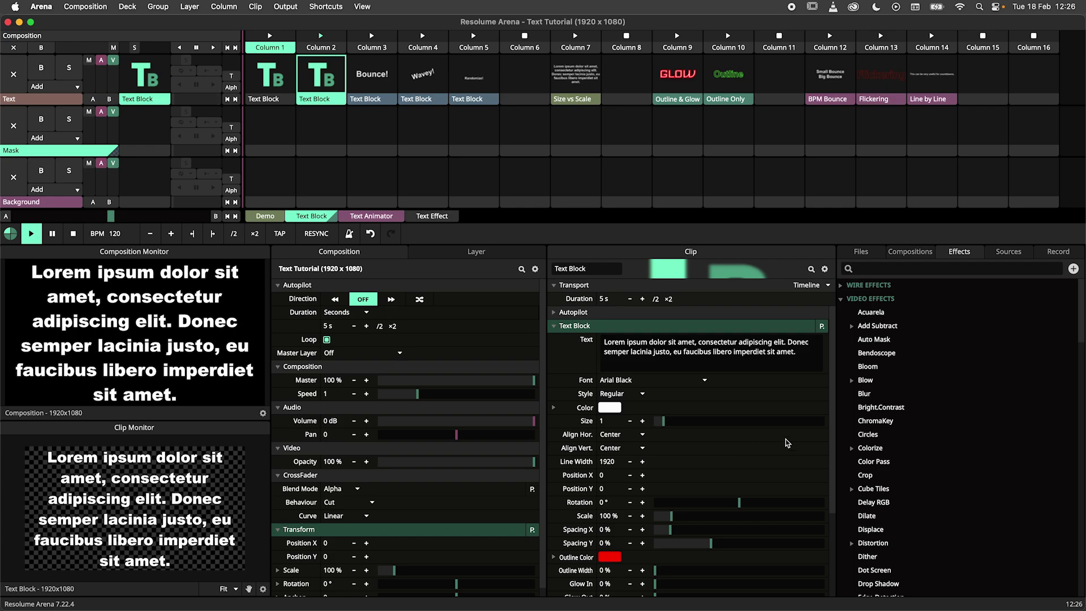
Reset the paragraph's rotation to 0° and play the Bounce! clip in Column 3.
{"action": "left_click_drag", "start_coordinate": [836, 437], "coordinate": [835, 455]}
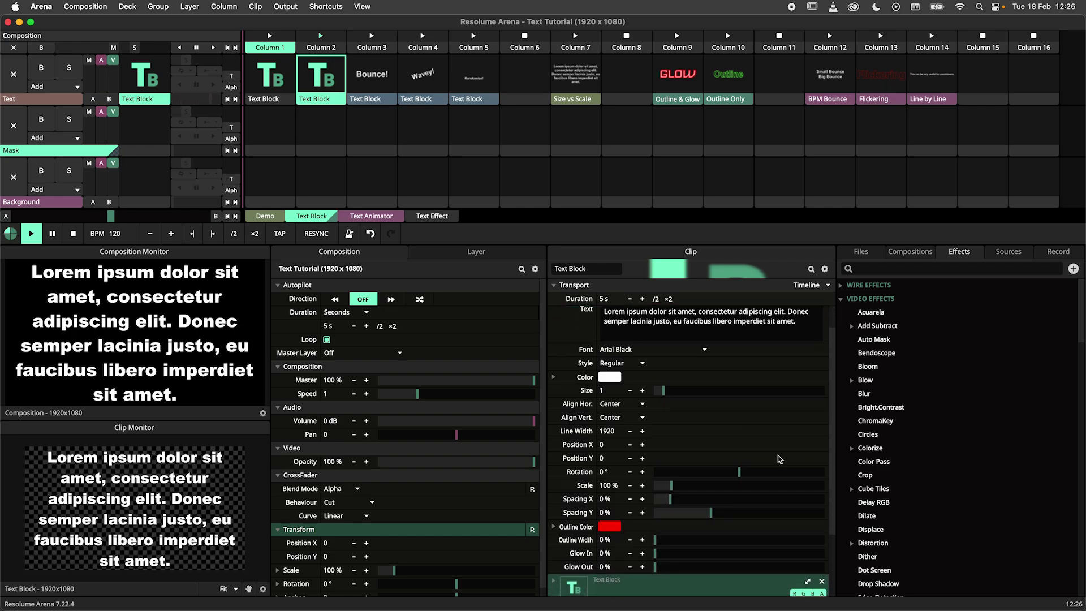
{"action": "left_click_drag", "start_coordinate": [739, 472], "coordinate": [735, 475]}
{"action": "double_click", "coordinate": [735, 473]}
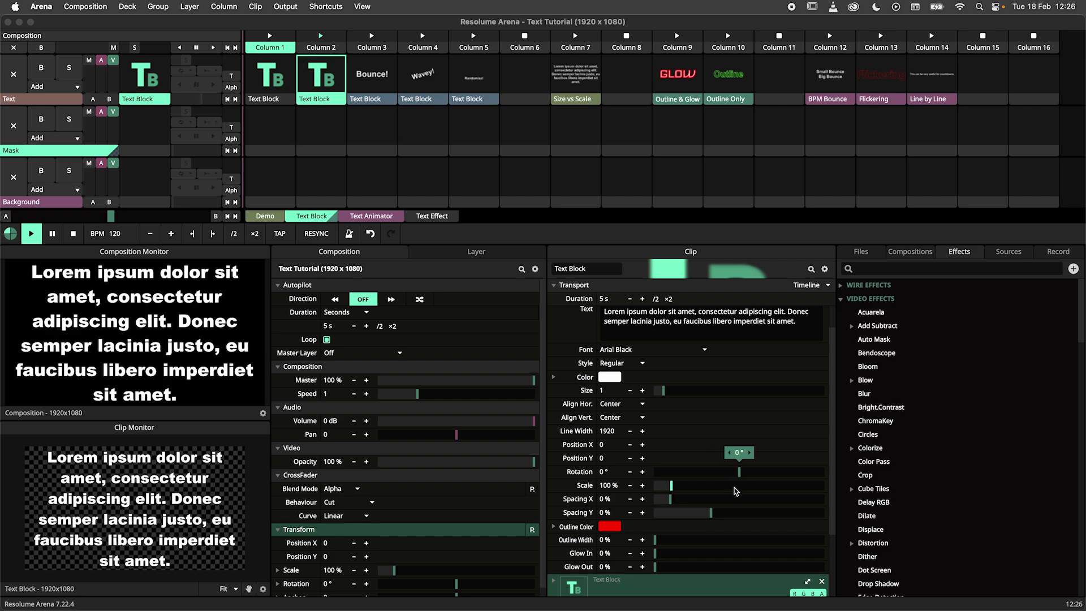
{"action": "left_click", "coordinate": [371, 75]}
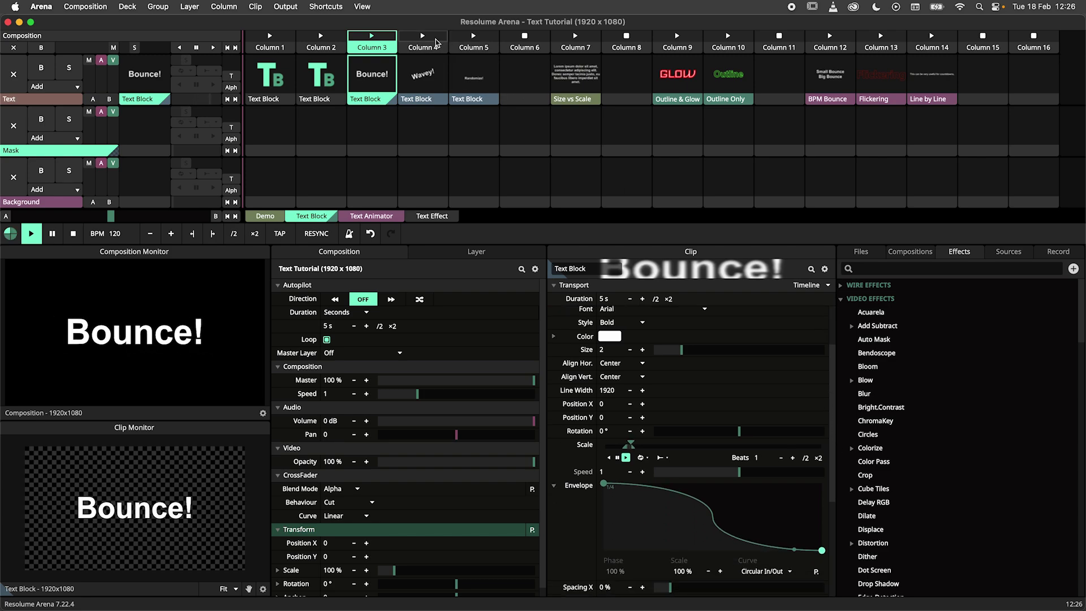
Play the Wavey!, Randomize! and Size vs Scale example clips in turn.
{"action": "left_click", "coordinate": [440, 42]}
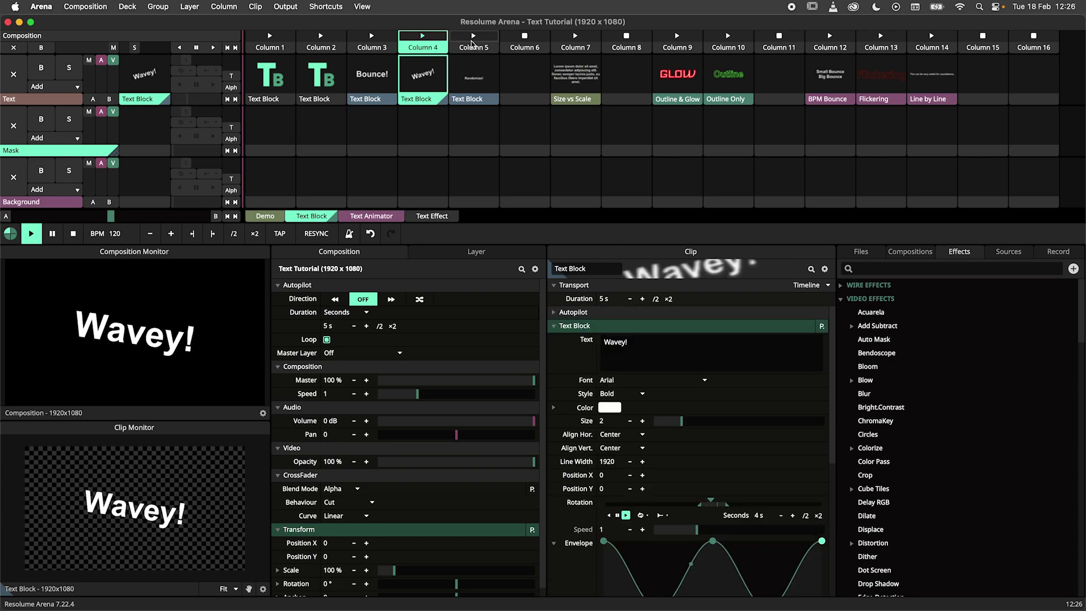
{"action": "left_click", "coordinate": [473, 44]}
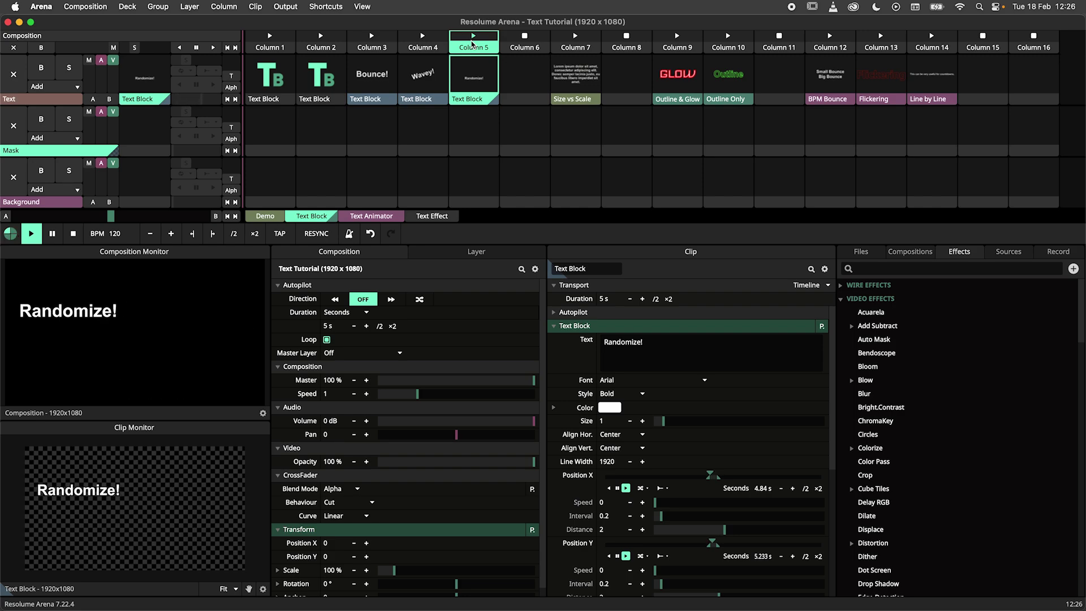
{"action": "left_click", "coordinate": [560, 43]}
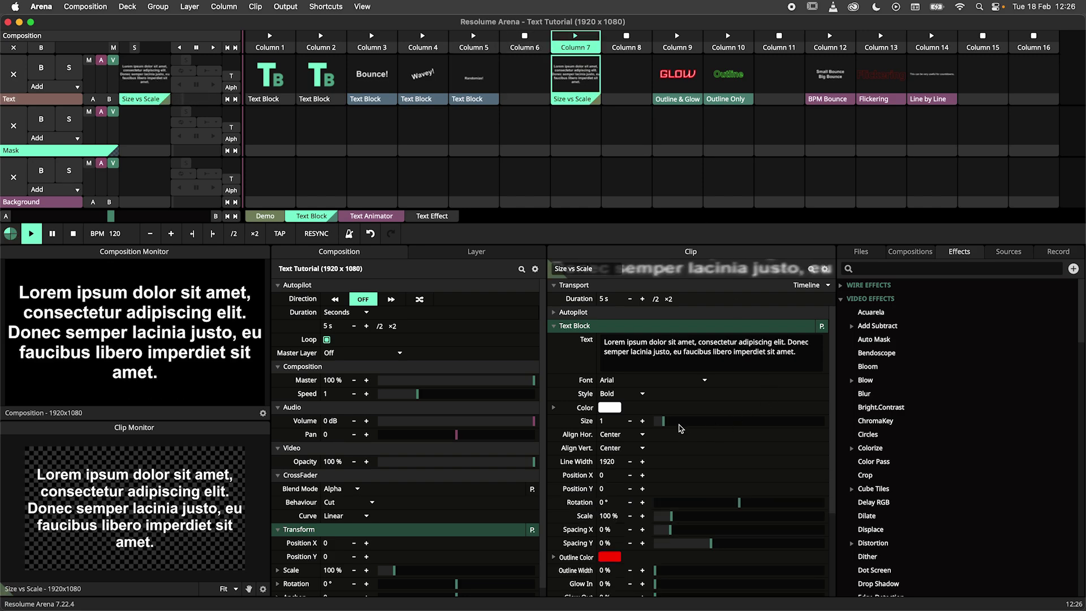
Compare enlarging the Size vs Scale text with its Size slider against its Scale slider.
{"action": "scroll", "coordinate": [835, 459], "scroll_direction": "down", "scroll_amount": 1}
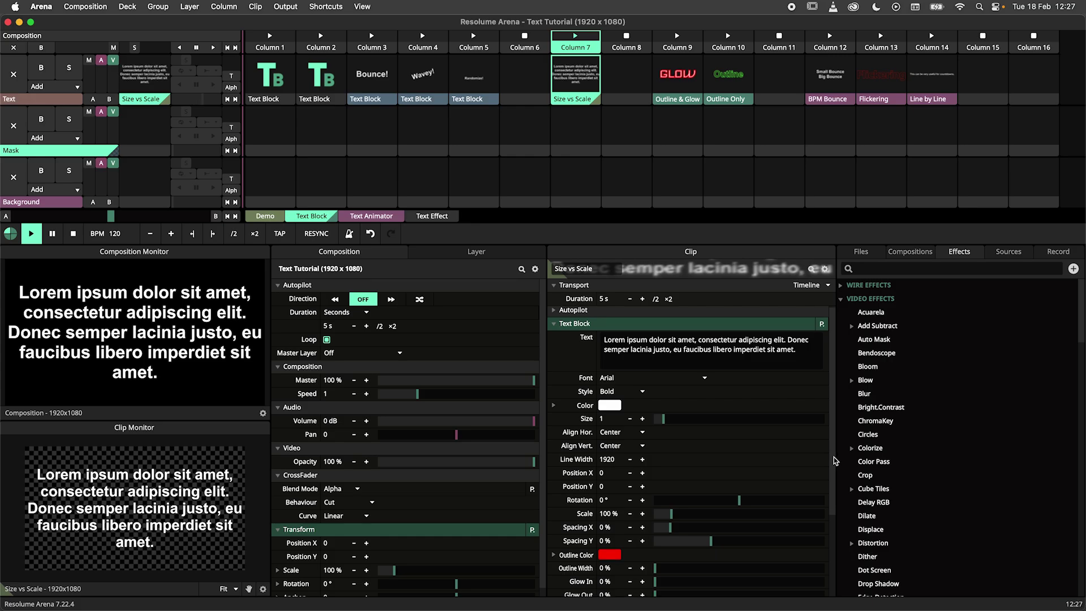
{"action": "mouse_move", "coordinate": [674, 419]}
{"action": "left_mouse_down"}
{"action": "mouse_move", "coordinate": [697, 421]}
{"action": "mouse_move", "coordinate": [670, 423]}
{"action": "left_mouse_up"}
{"action": "mouse_move", "coordinate": [672, 514]}
{"action": "left_mouse_down"}
{"action": "mouse_move", "coordinate": [717, 512]}
{"action": "mouse_move", "coordinate": [672, 516]}
{"action": "left_mouse_up"}
{"action": "left_click_drag", "start_coordinate": [663, 421], "coordinate": [676, 427]}
{"action": "mouse_move", "coordinate": [672, 514]}
{"action": "left_mouse_down"}
{"action": "mouse_move", "coordinate": [694, 514]}
{"action": "mouse_move", "coordinate": [673, 514]}
{"action": "left_mouse_up"}
Play the GLOW clip and lower its Glow In to 0% and Glow Out to 12.95%.
{"action": "left_click", "coordinate": [678, 45]}
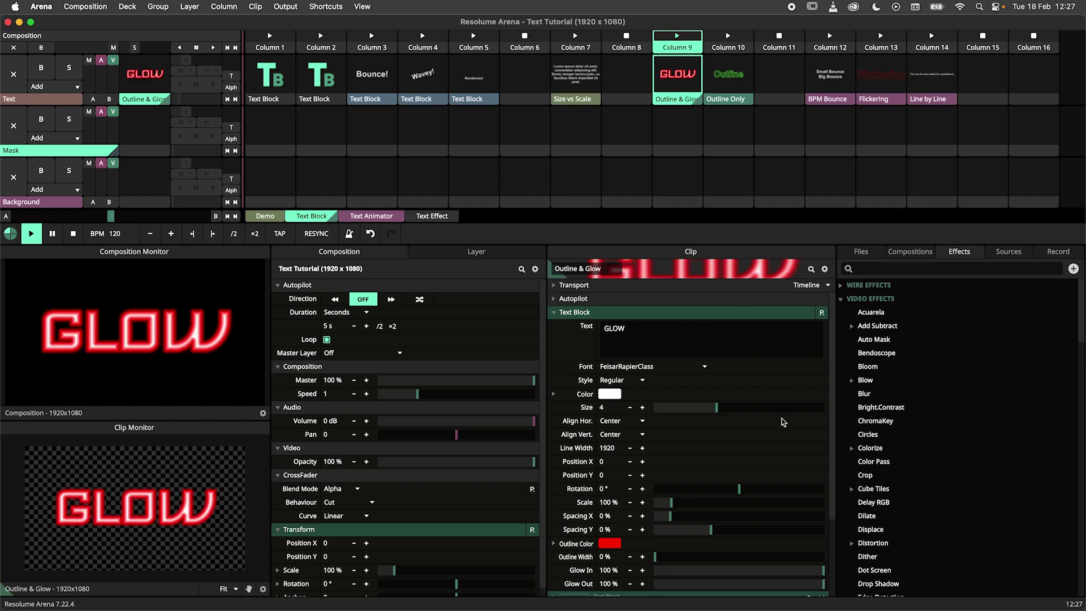
{"action": "scroll", "coordinate": [814, 509], "scroll_direction": "down", "scroll_amount": 1}
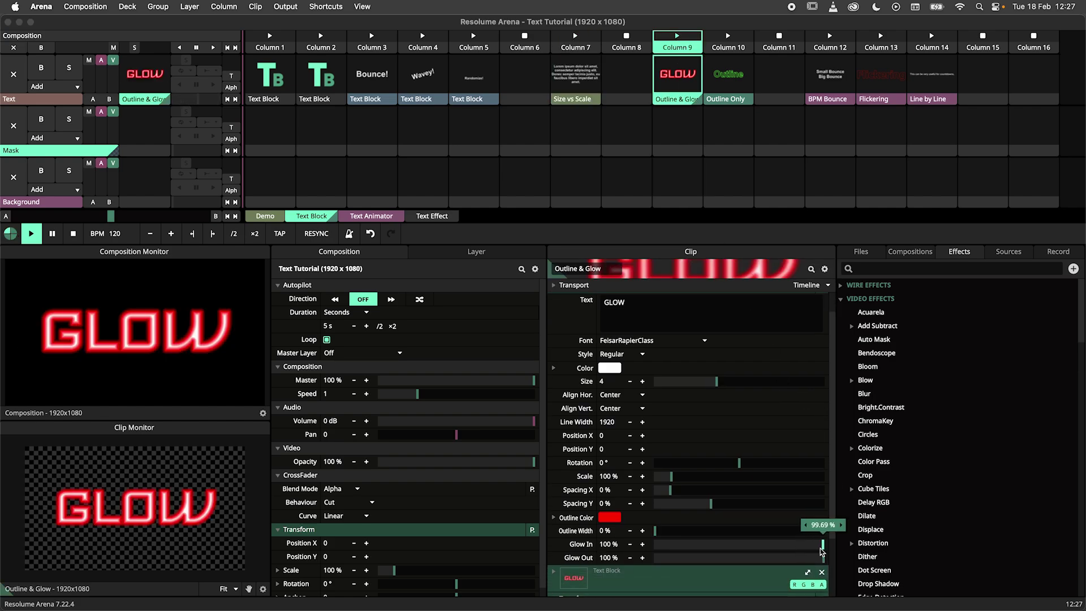
{"action": "left_click_drag", "start_coordinate": [823, 544], "coordinate": [633, 562]}
{"action": "left_click_drag", "start_coordinate": [756, 559], "coordinate": [655, 558]}
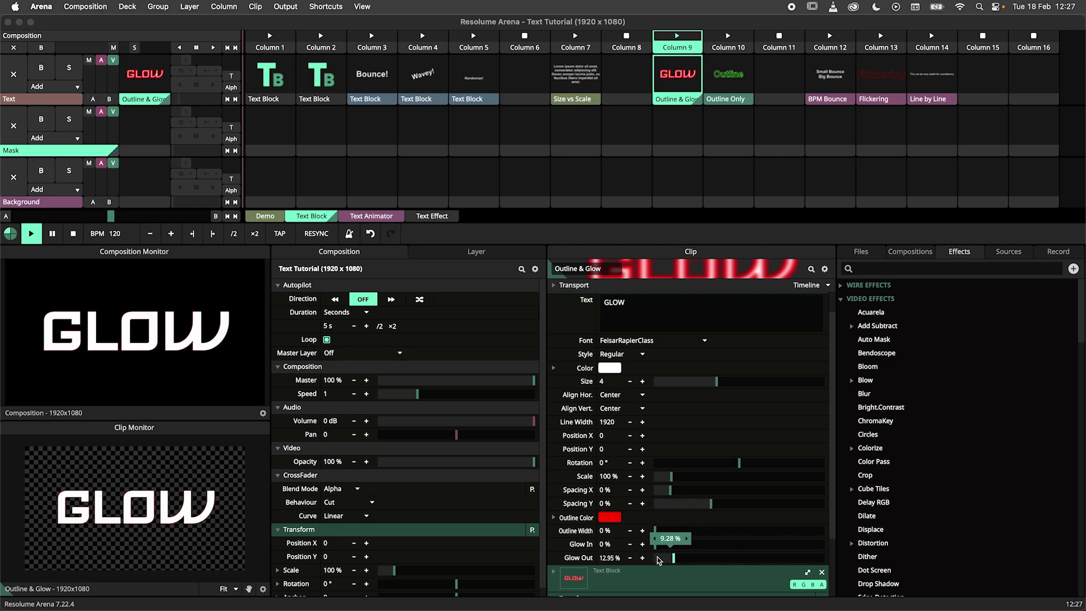
Zero the Outline Only clip's Outline Width, Glow In and Glow Out, then play BPM Bounce.
{"action": "left_click", "coordinate": [723, 80]}
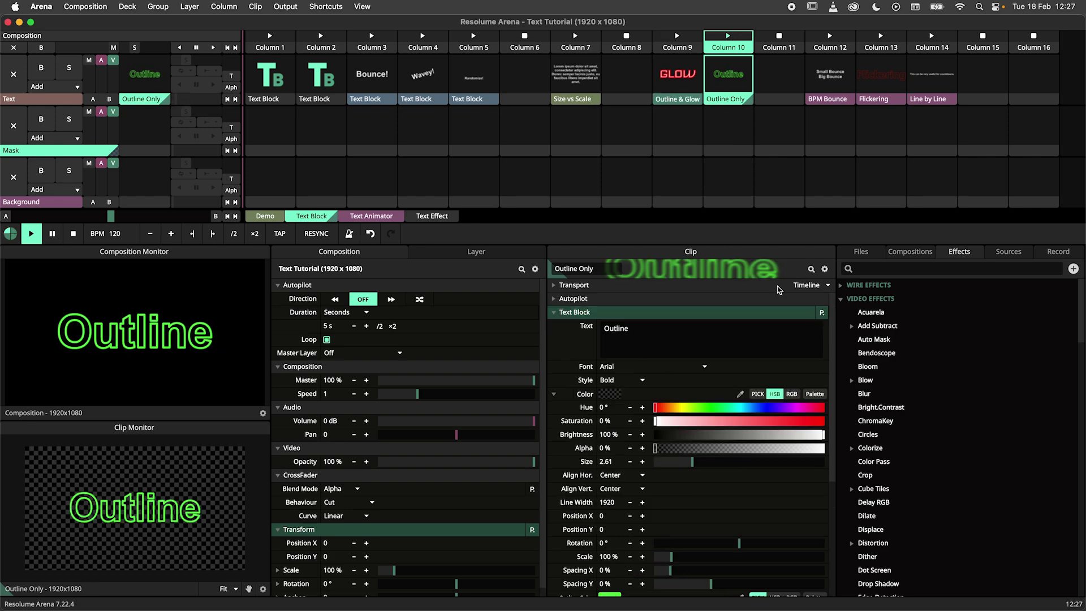
{"action": "scroll", "coordinate": [828, 393], "scroll_direction": "down", "scroll_amount": 3}
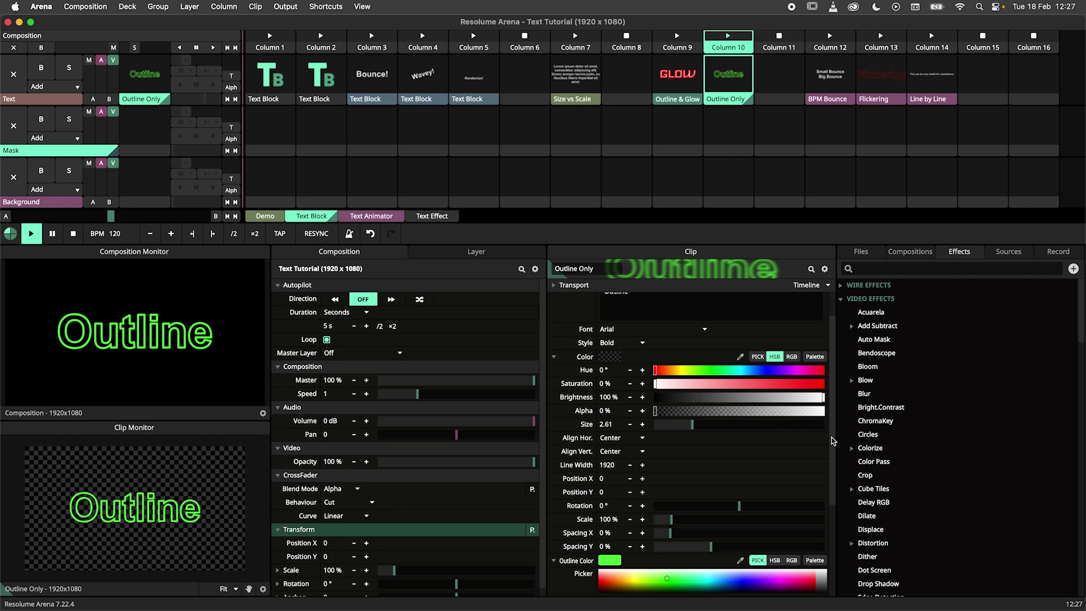
{"action": "scroll", "coordinate": [829, 441], "scroll_direction": "down", "scroll_amount": 5}
{"action": "left_click_drag", "start_coordinate": [710, 524], "coordinate": [628, 531]}
{"action": "right_click", "coordinate": [679, 538]}
{"action": "right_click", "coordinate": [740, 552]}
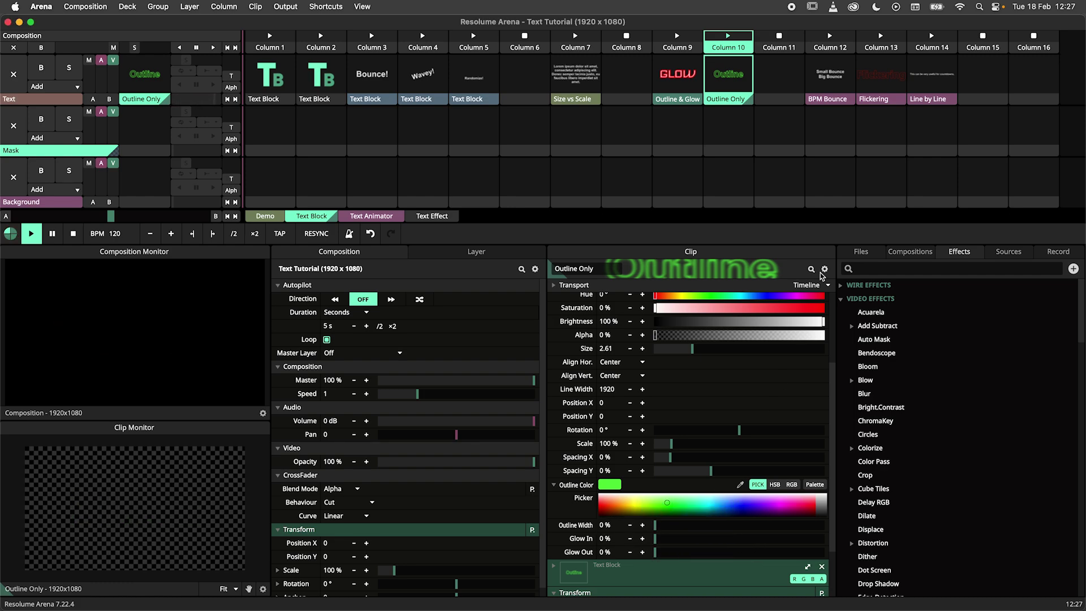
{"action": "left_click", "coordinate": [831, 42]}
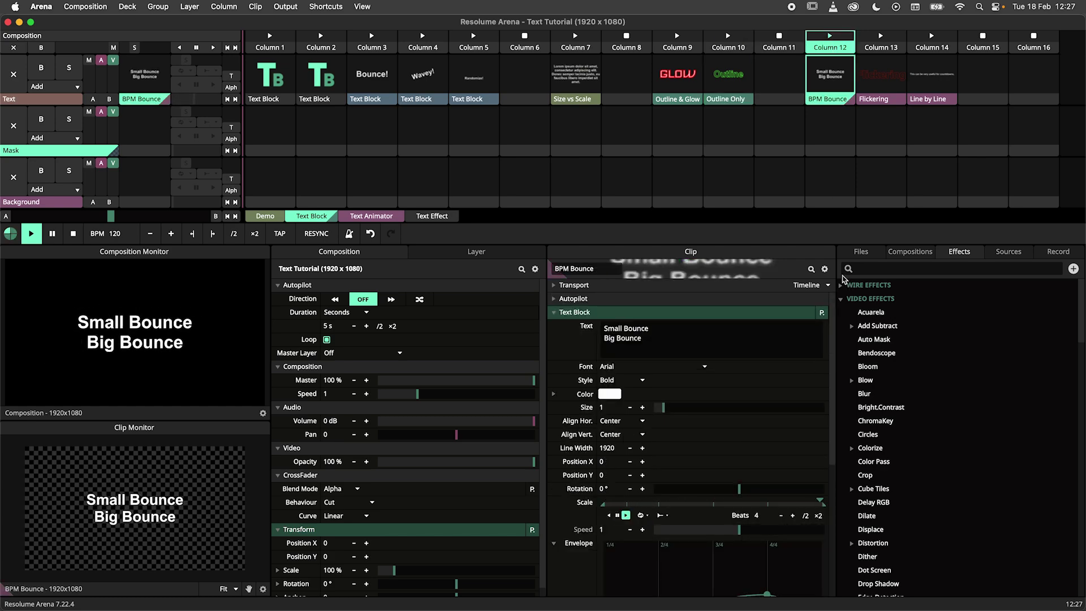
Preview the Flickering and Line by Line clips, then play the Text Animator deck's Column 1 clip.
{"action": "left_click", "coordinate": [879, 42]}
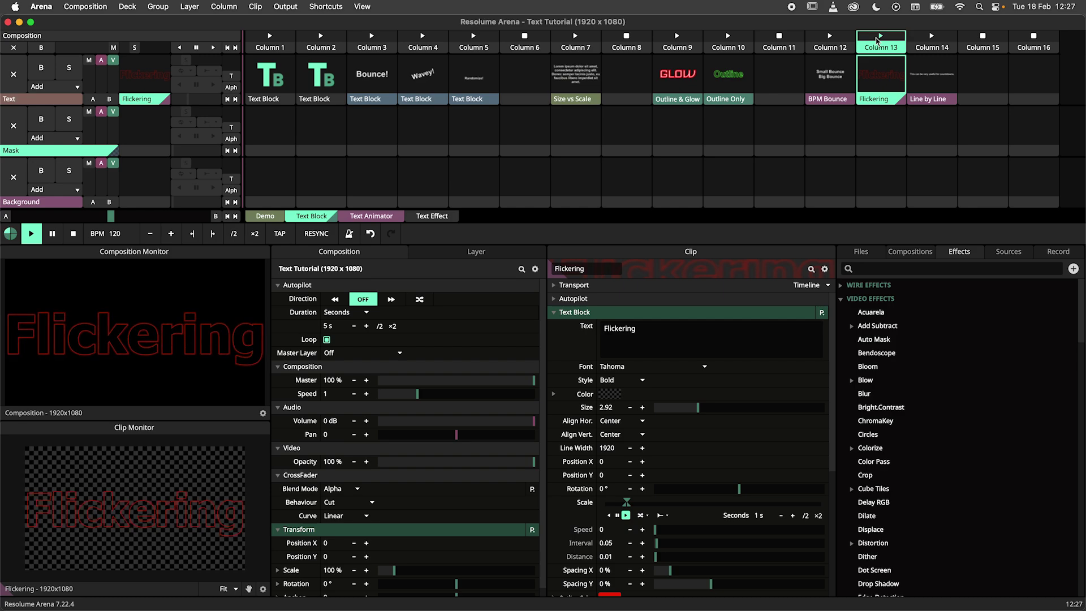
{"action": "left_click", "coordinate": [931, 43]}
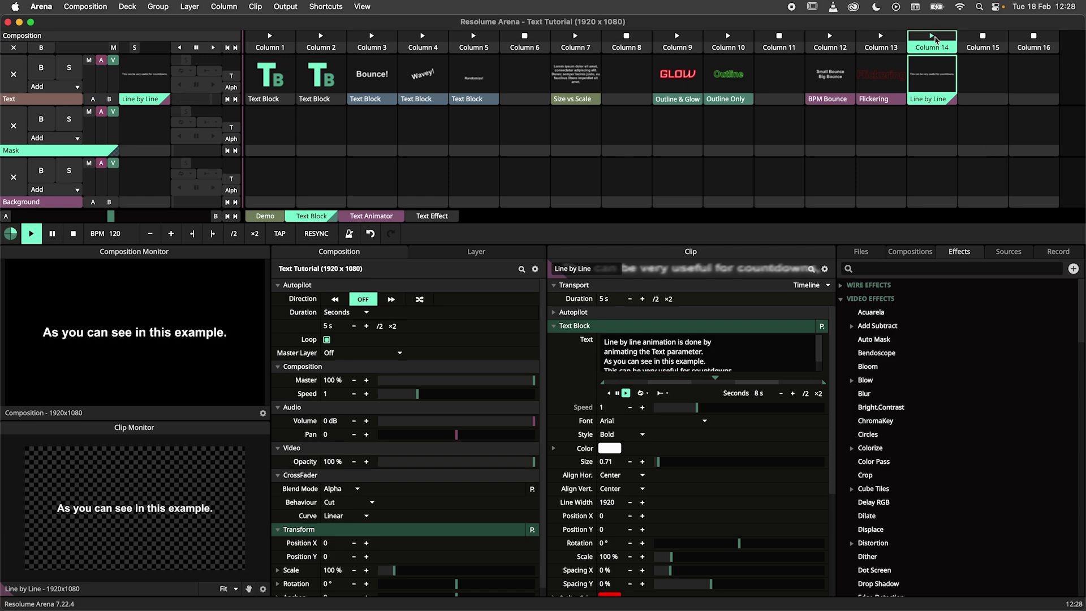
{"action": "left_click", "coordinate": [371, 216]}
{"action": "left_click", "coordinate": [280, 40]}
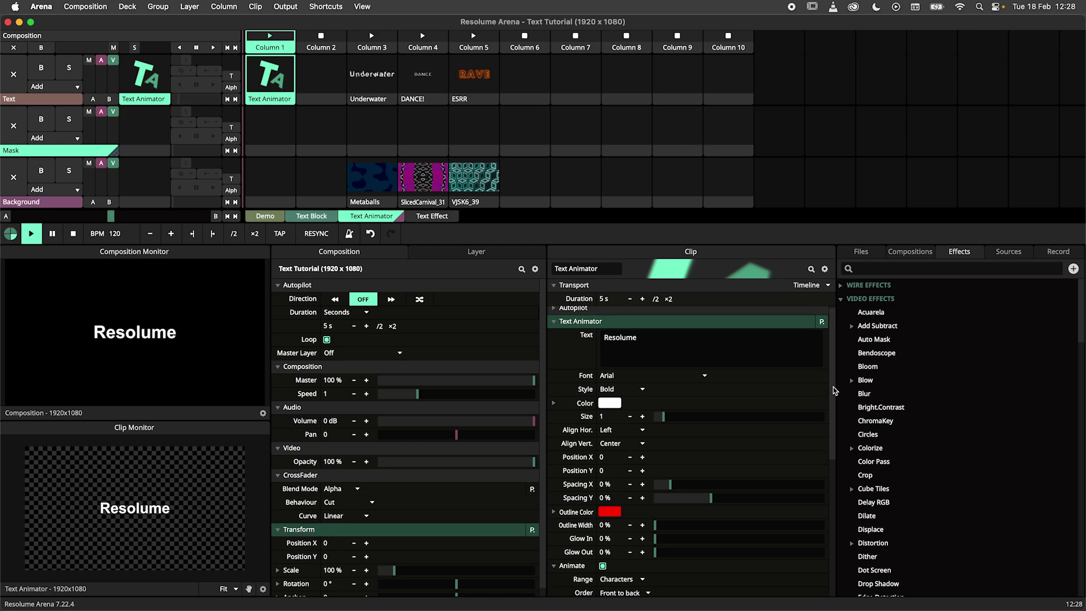
Scroll the Clip panel down to the Text Animator clip's Animate settings.
{"action": "left_click_drag", "start_coordinate": [835, 388], "coordinate": [835, 420]}
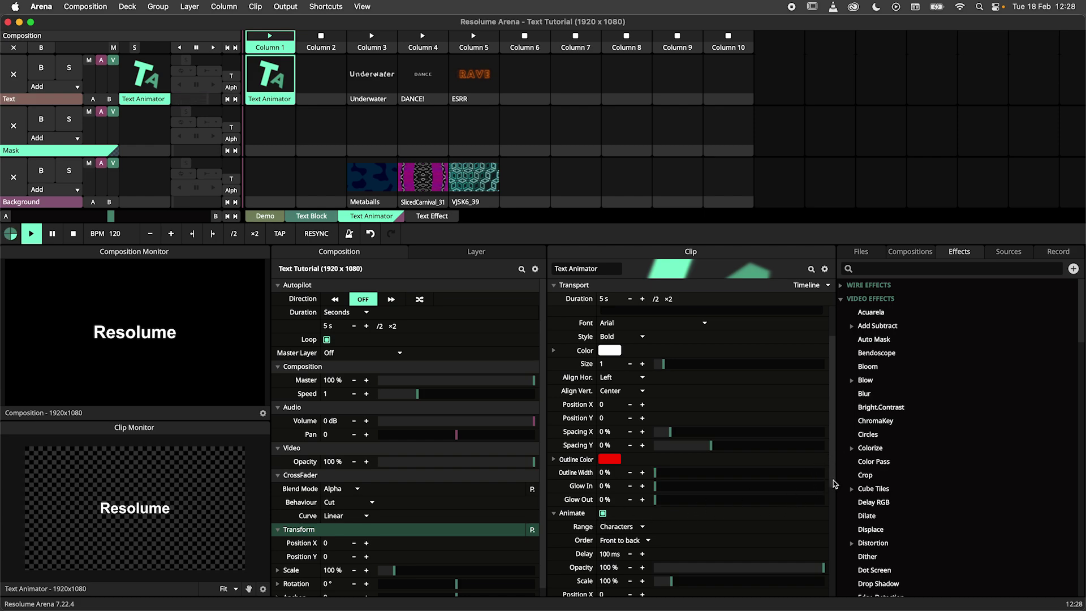
Enable Animate on the 'Resolume' clip, keeping the Characters range and Front to back order.
{"action": "left_click_drag", "start_coordinate": [836, 483], "coordinate": [835, 520]}
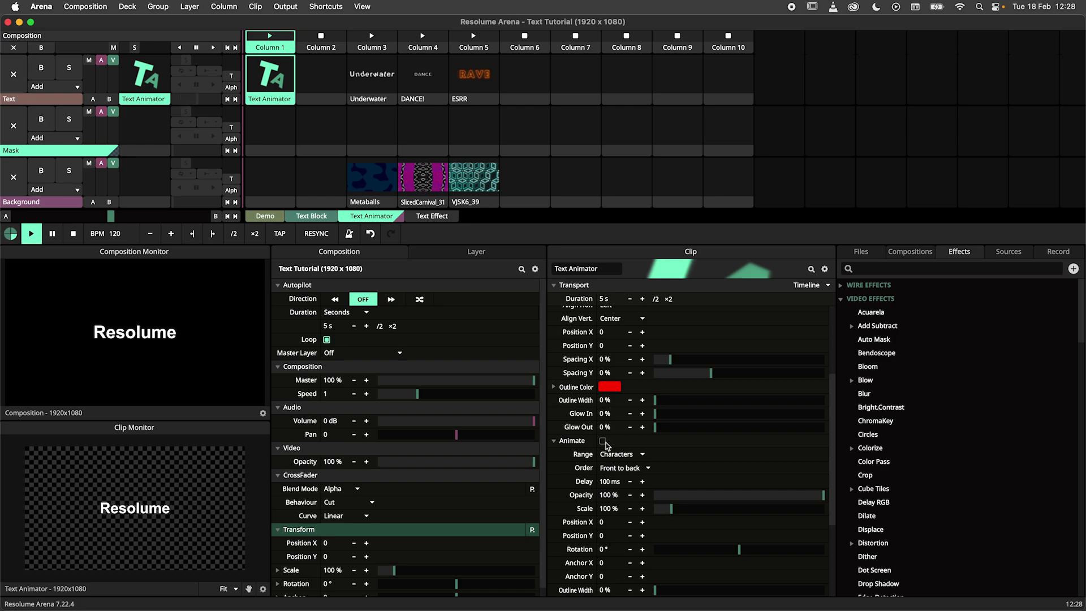
{"action": "left_click", "coordinate": [603, 441]}
{"action": "scroll", "coordinate": [694, 482], "scroll_direction": "down", "scroll_amount": 2}
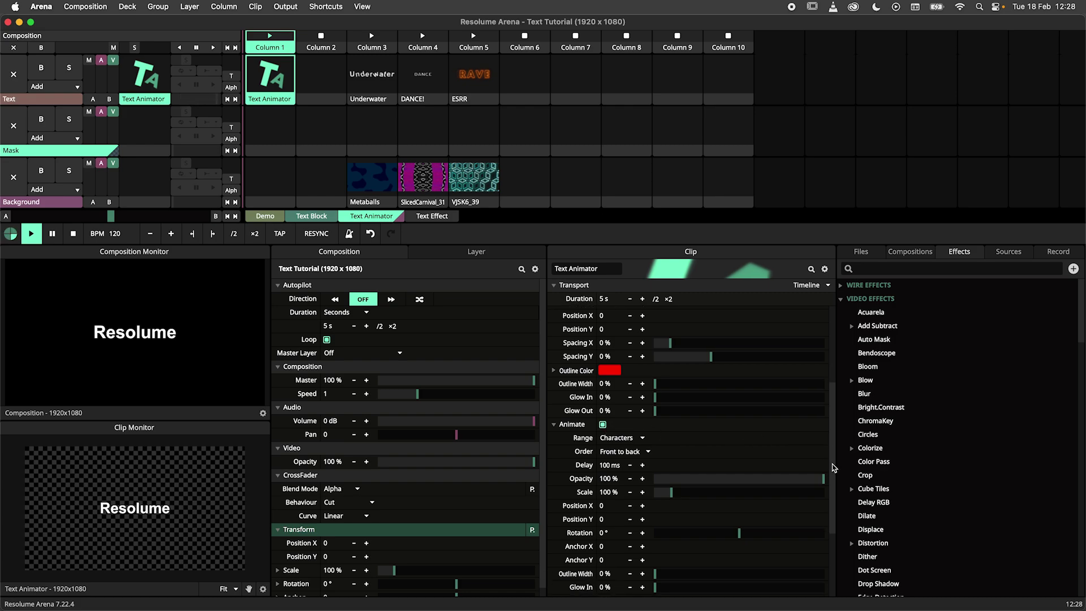
{"action": "left_click_drag", "start_coordinate": [694, 482], "coordinate": [670, 489]}
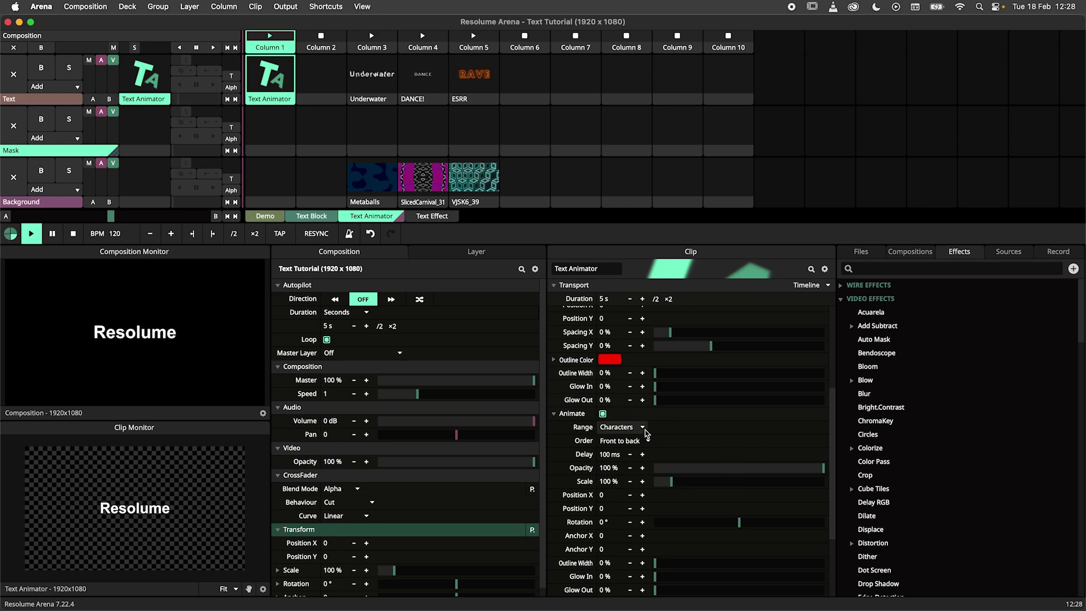
{"action": "left_click", "coordinate": [644, 429]}
{"action": "left_click", "coordinate": [649, 441]}
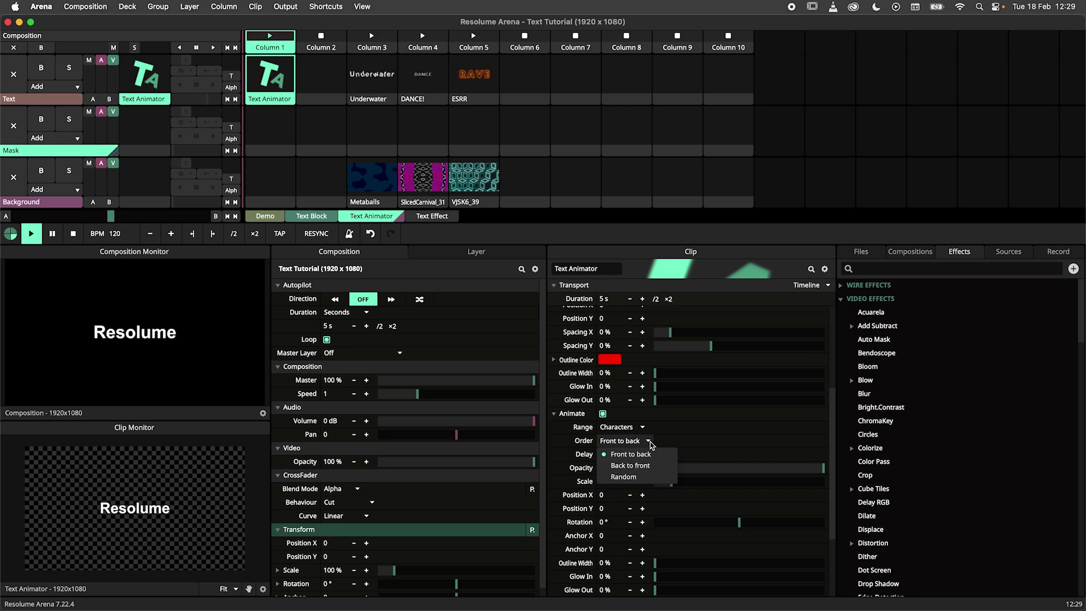
{"action": "left_click", "coordinate": [649, 441]}
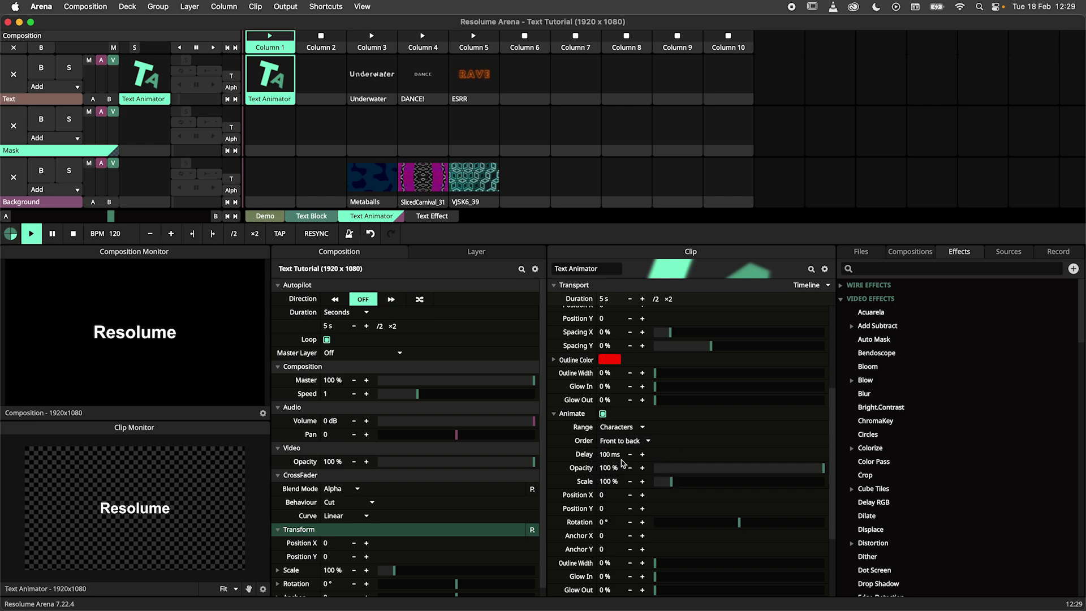
{"action": "scroll", "coordinate": [831, 468], "scroll_direction": "down", "scroll_amount": 1}
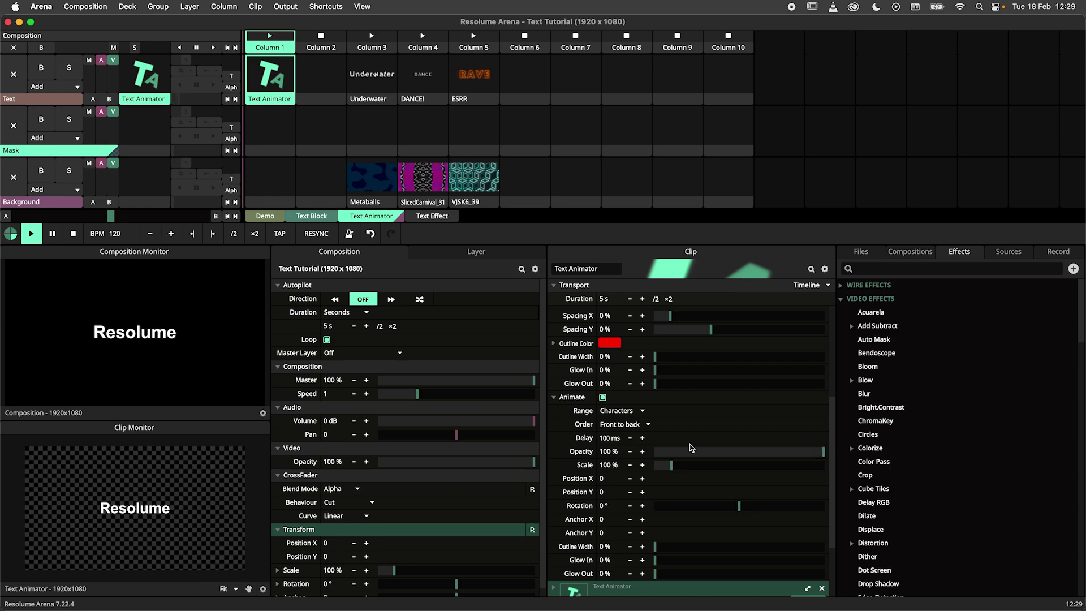
Review the character order choices and set the per-character animation delay to 250 ms.
{"action": "left_click", "coordinate": [648, 424]}
{"action": "left_click", "coordinate": [622, 424]}
{"action": "left_click", "coordinate": [648, 425]}
{"action": "left_click", "coordinate": [652, 439]}
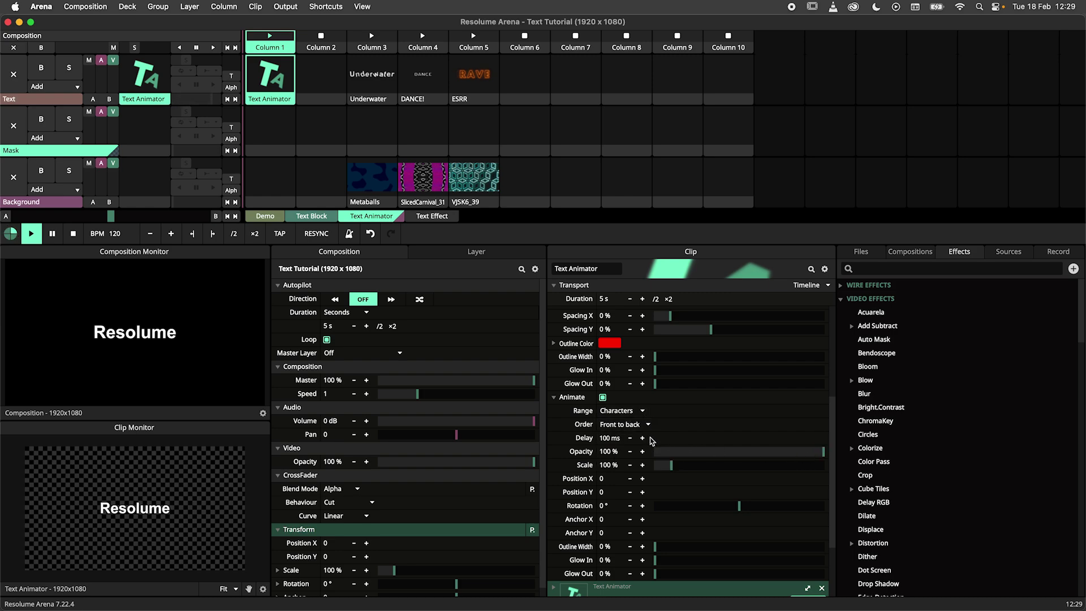
{"action": "double_click", "coordinate": [608, 439]}
{"action": "key", "text": "Return"}
Test Opacity, Position X, Rotation and Anchor X offsets, returning Rotation and Anchor X to 0.
{"action": "mouse_move", "coordinate": [821, 456]}
{"action": "left_mouse_down"}
{"action": "mouse_move", "coordinate": [676, 461]}
{"action": "mouse_move", "coordinate": [826, 459]}
{"action": "left_mouse_up"}
{"action": "mouse_move", "coordinate": [675, 468]}
{"action": "mouse_move", "coordinate": [642, 480]}
{"action": "left_mouse_down"}
{"action": "mouse_move", "coordinate": [739, 480]}
{"action": "mouse_move", "coordinate": [628, 478]}
{"action": "mouse_move", "coordinate": [642, 480]}
{"action": "left_mouse_up"}
{"action": "mouse_move", "coordinate": [739, 505]}
{"action": "left_mouse_down"}
{"action": "mouse_move", "coordinate": [776, 507]}
{"action": "mouse_move", "coordinate": [719, 508]}
{"action": "left_mouse_up"}
{"action": "double_click", "coordinate": [719, 507]}
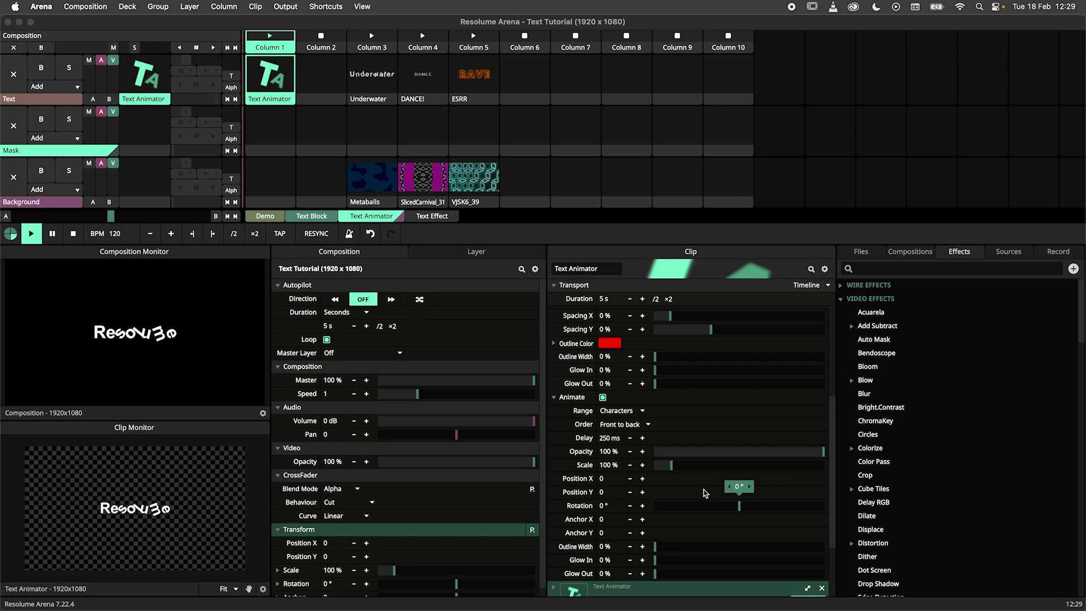
{"action": "left_click_drag", "start_coordinate": [641, 519], "coordinate": [891, 533]}
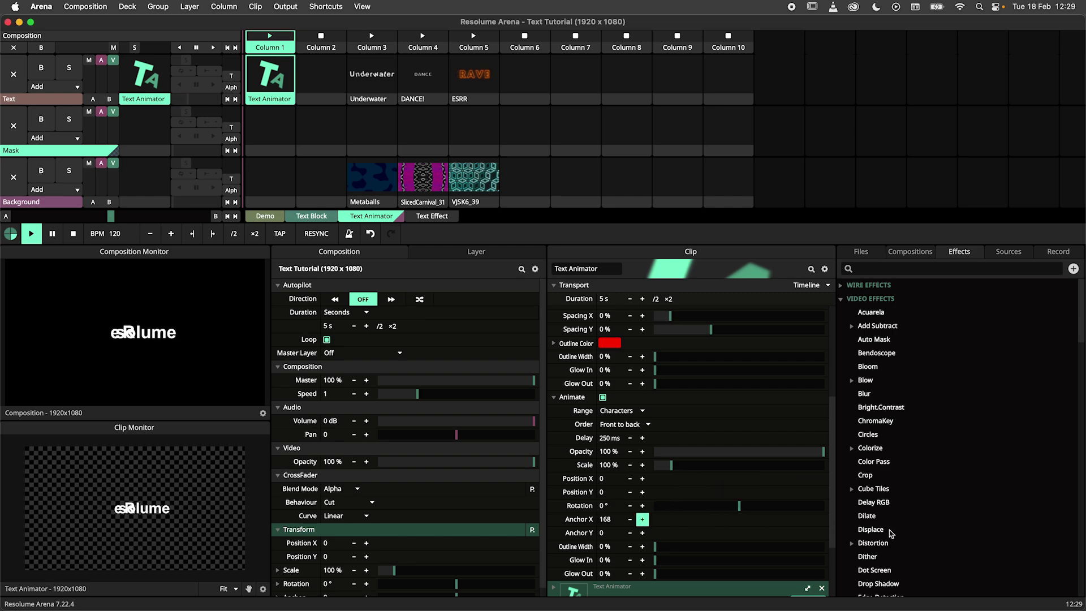
{"action": "left_click_drag", "start_coordinate": [672, 523], "coordinate": [648, 525]}
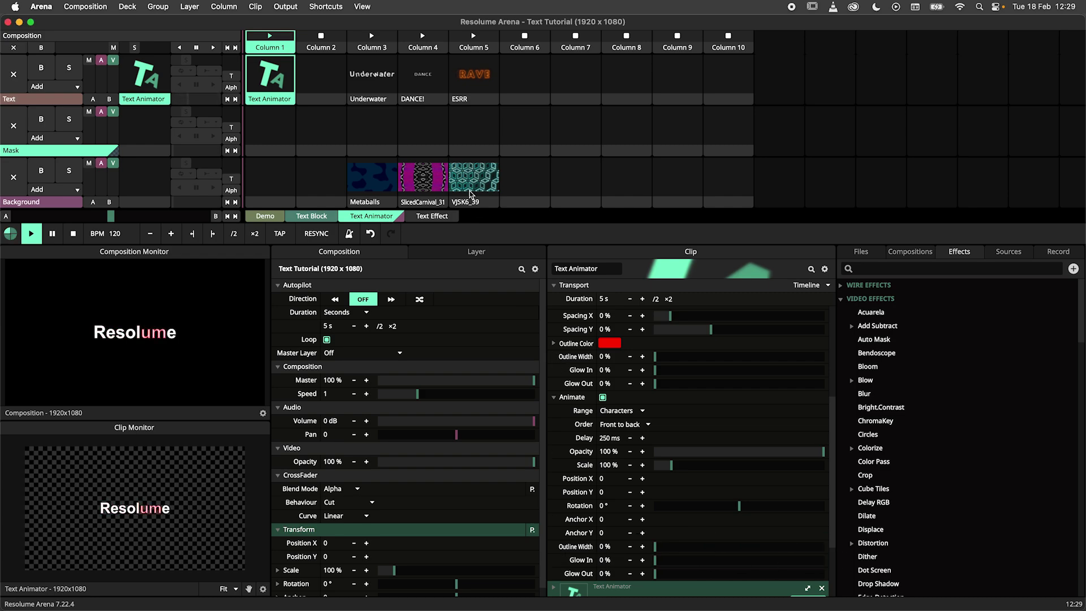
Play the Underwater text over Metaballs and check its character order stays Random.
{"action": "left_click", "coordinate": [372, 47]}
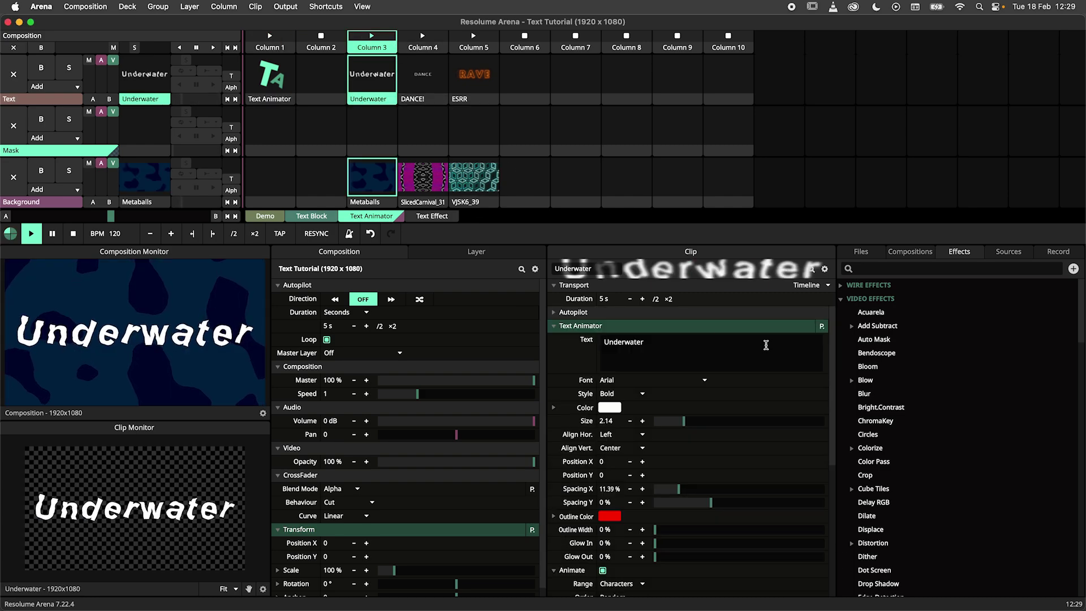
{"action": "left_click_drag", "start_coordinate": [831, 354], "coordinate": [838, 459]}
{"action": "left_click", "coordinate": [647, 470]}
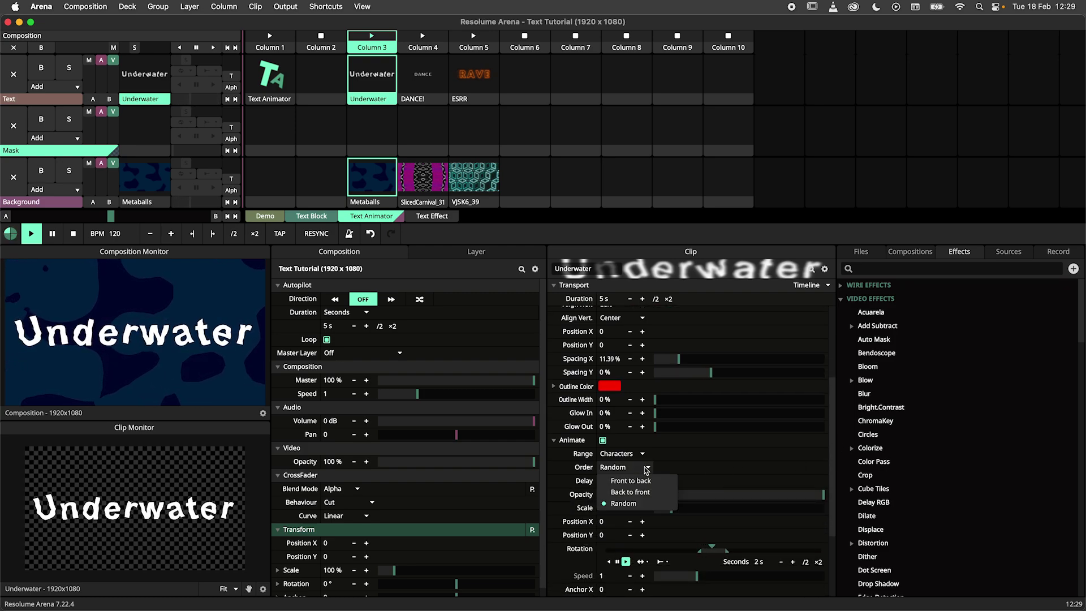
{"action": "left_click", "coordinate": [647, 469]}
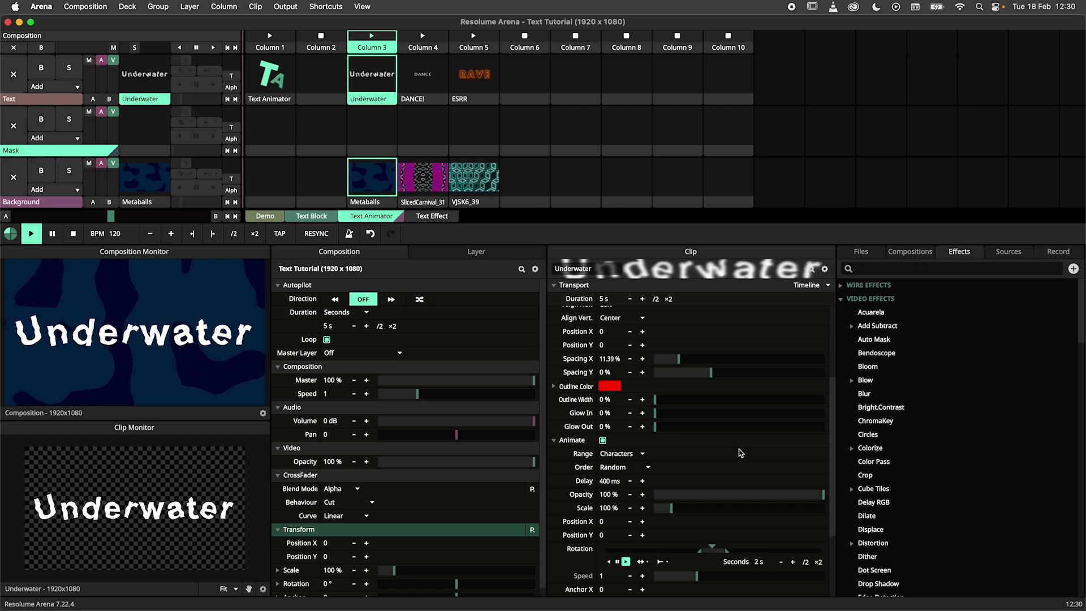
Play the DANCE! and ESRR examples in turn, then clear the output to black.
{"action": "left_click", "coordinate": [431, 43]}
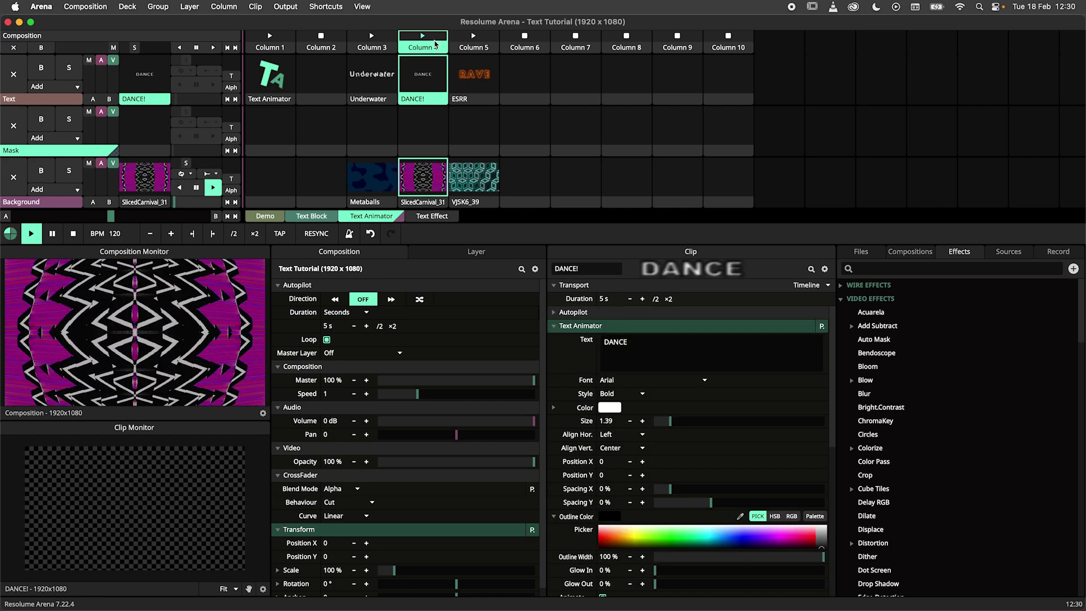
{"action": "scroll", "coordinate": [835, 503], "scroll_direction": "down", "scroll_amount": 7}
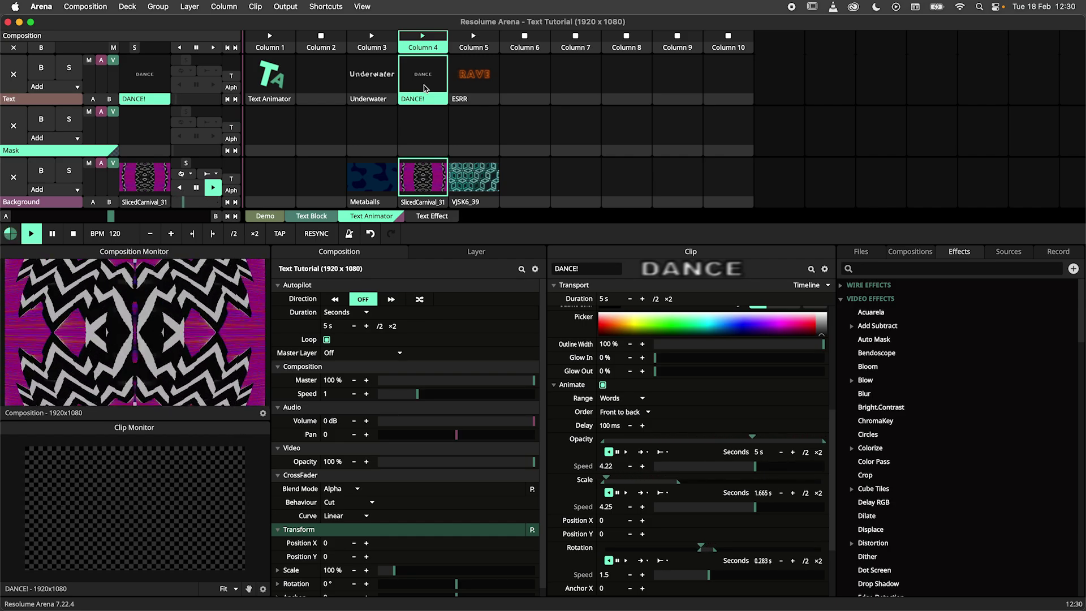
{"action": "left_click", "coordinate": [473, 37]}
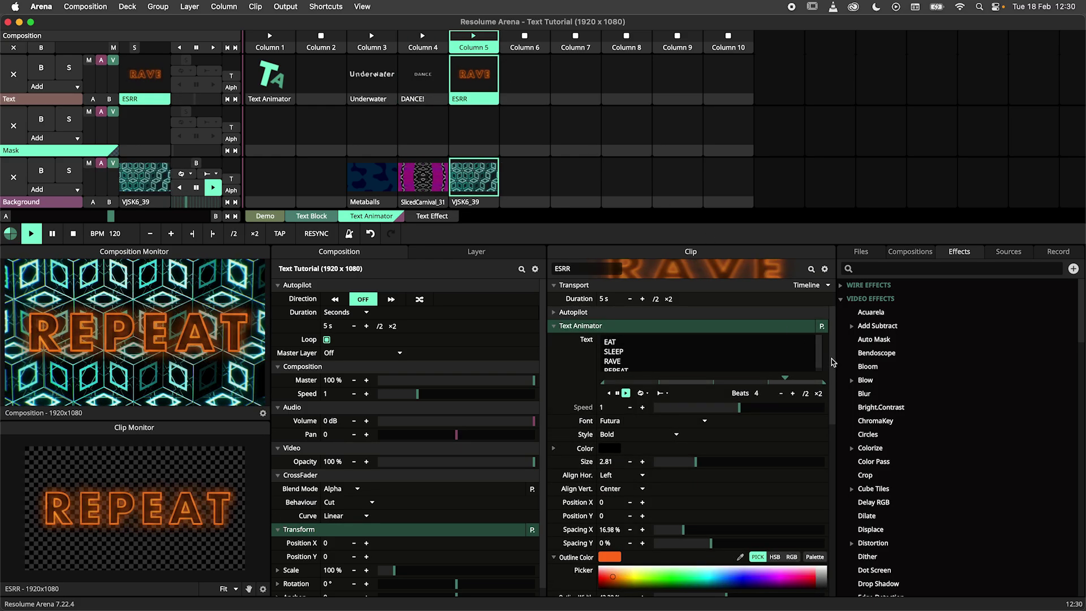
{"action": "left_click_drag", "start_coordinate": [831, 361], "coordinate": [831, 497]}
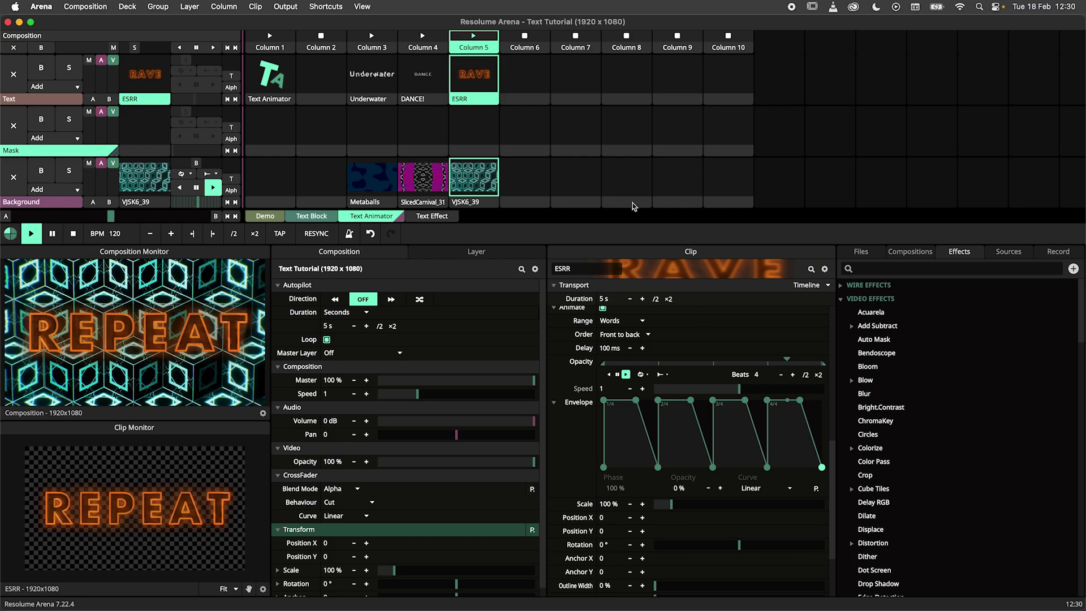
{"action": "left_click", "coordinate": [524, 48]}
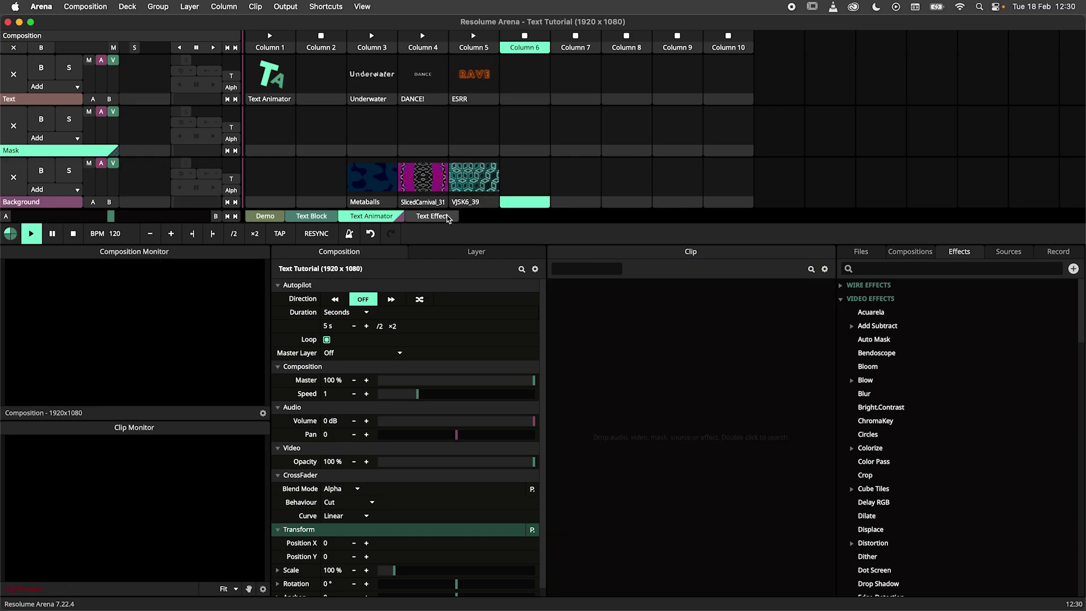
Launch BlendZ_15 in the Text Effect deck and drop Text Block, found by searching 'tex', onto it.
{"action": "left_click", "coordinate": [432, 216]}
{"action": "left_click", "coordinate": [269, 74]}
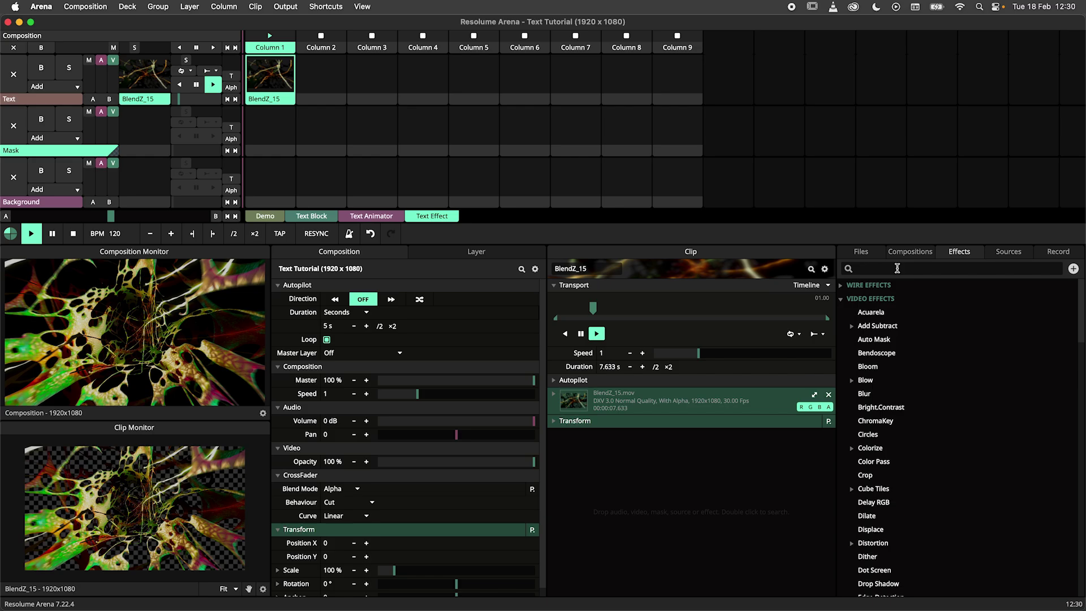
{"action": "left_click", "coordinate": [897, 268]}
{"action": "type", "text": "tex"}
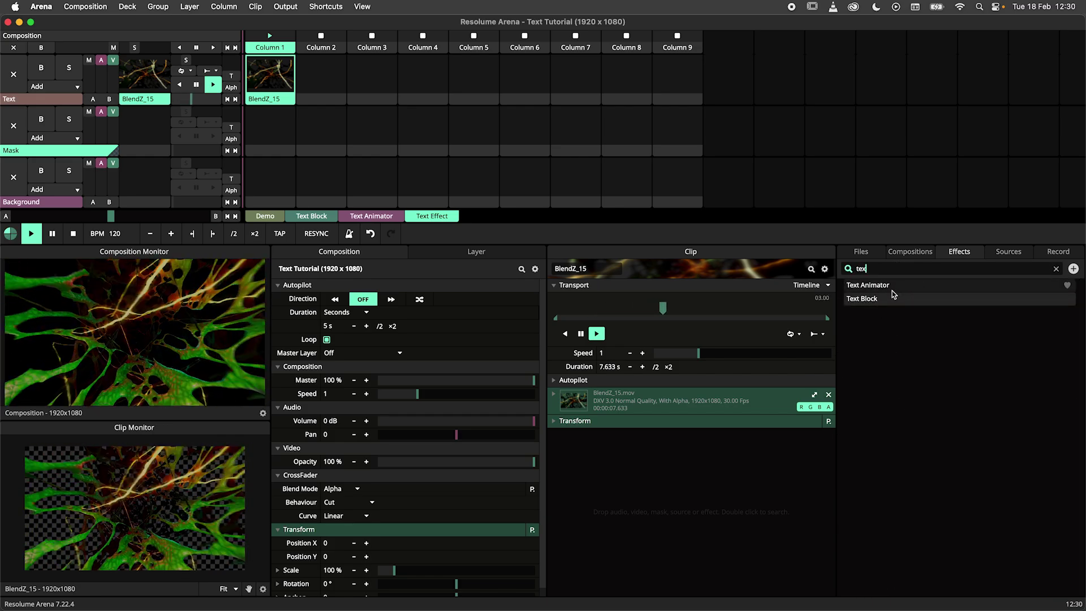
{"action": "left_click_drag", "start_coordinate": [892, 301], "coordinate": [673, 472]}
{"action": "left_click", "coordinate": [665, 478]}
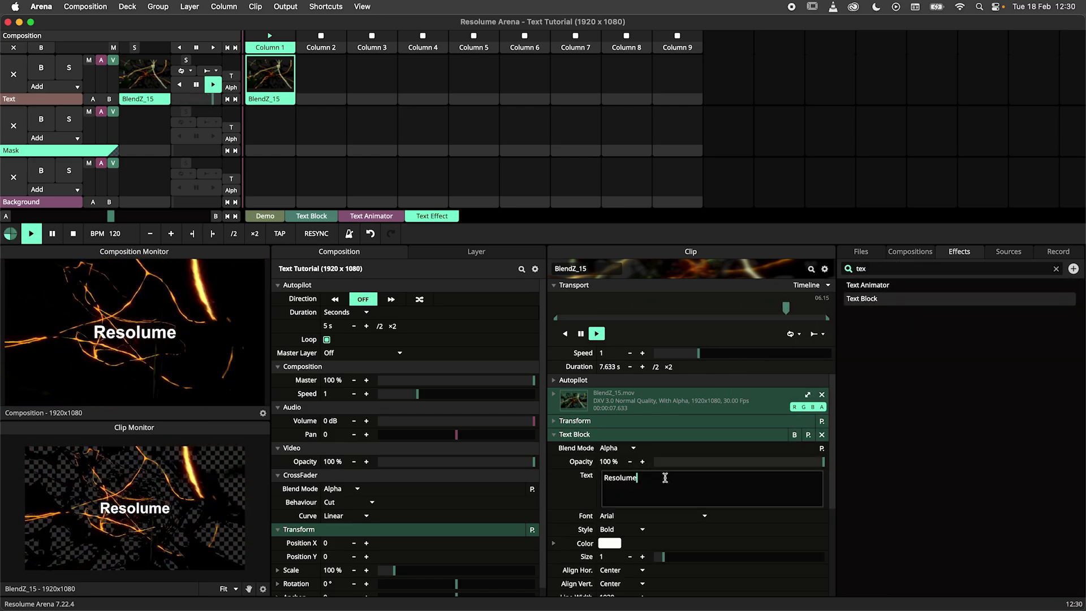
Replace the placeholder Resolume text with 'Your Text Here!'.
{"action": "double_click", "coordinate": [633, 478]}
{"action": "type", "text": "Your Text G"}
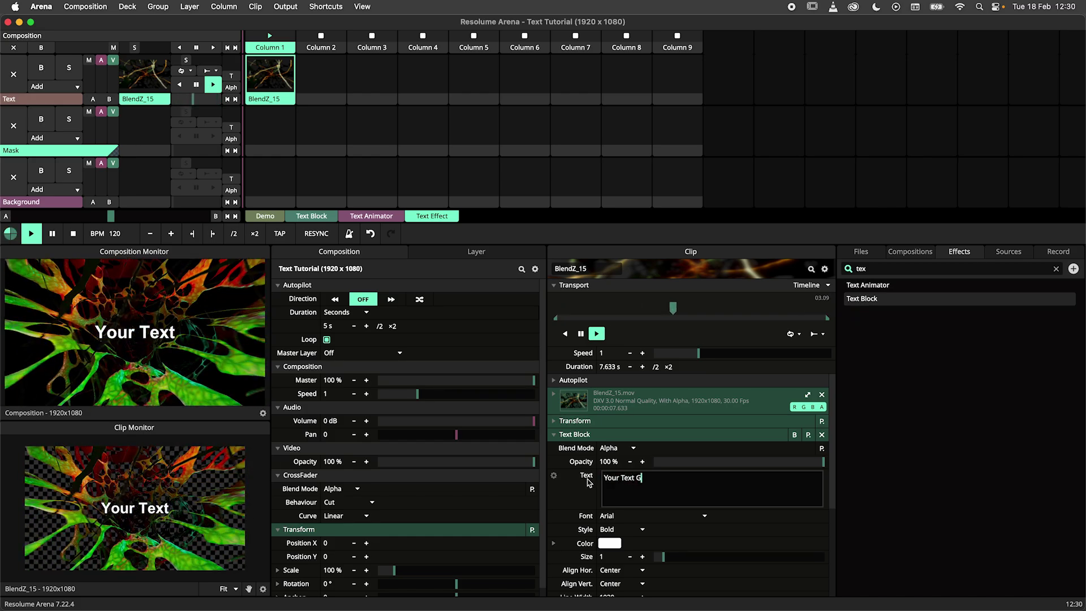
{"action": "key", "text": "BackSpace"}
{"action": "type", "text": "Here!"}
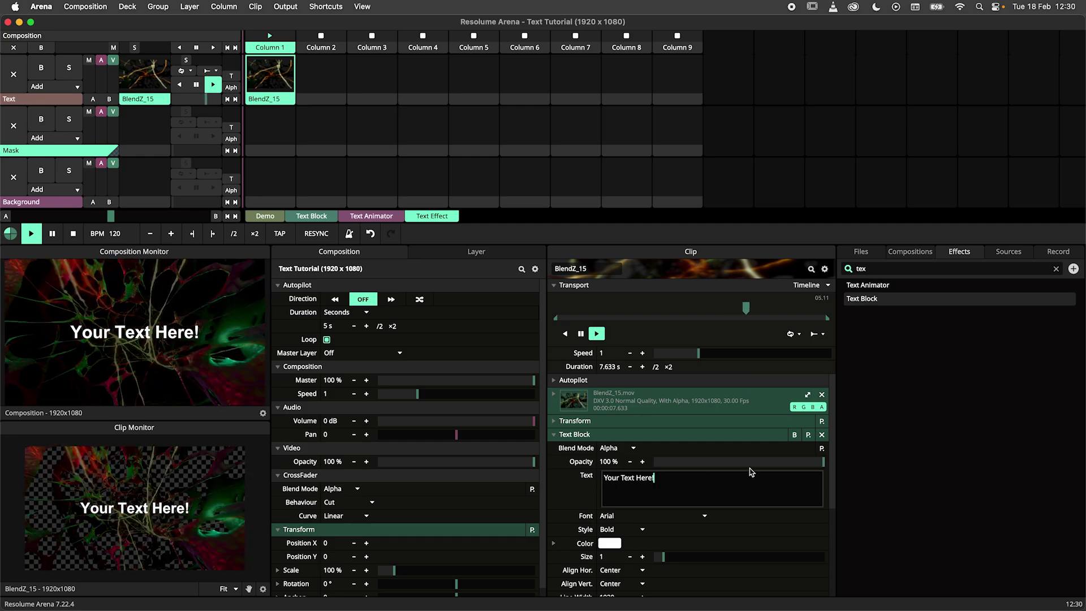
Try fading the overlay, then change the text to 'You Completed The Tutorial!!!'.
{"action": "left_click_drag", "start_coordinate": [783, 462], "coordinate": [822, 487]}
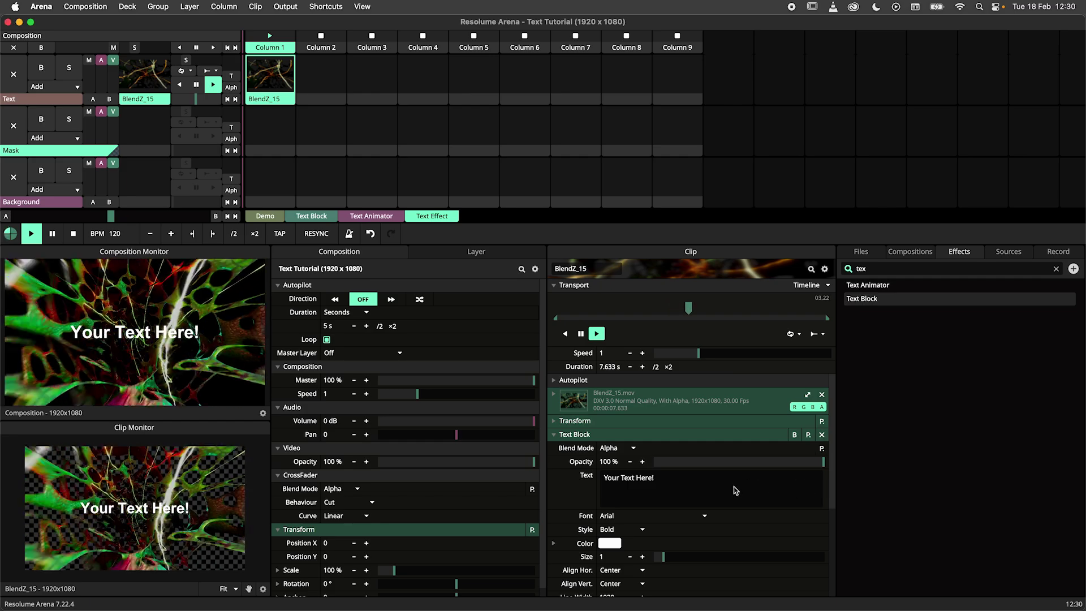
{"action": "left_click_drag", "start_coordinate": [656, 479], "coordinate": [580, 478]}
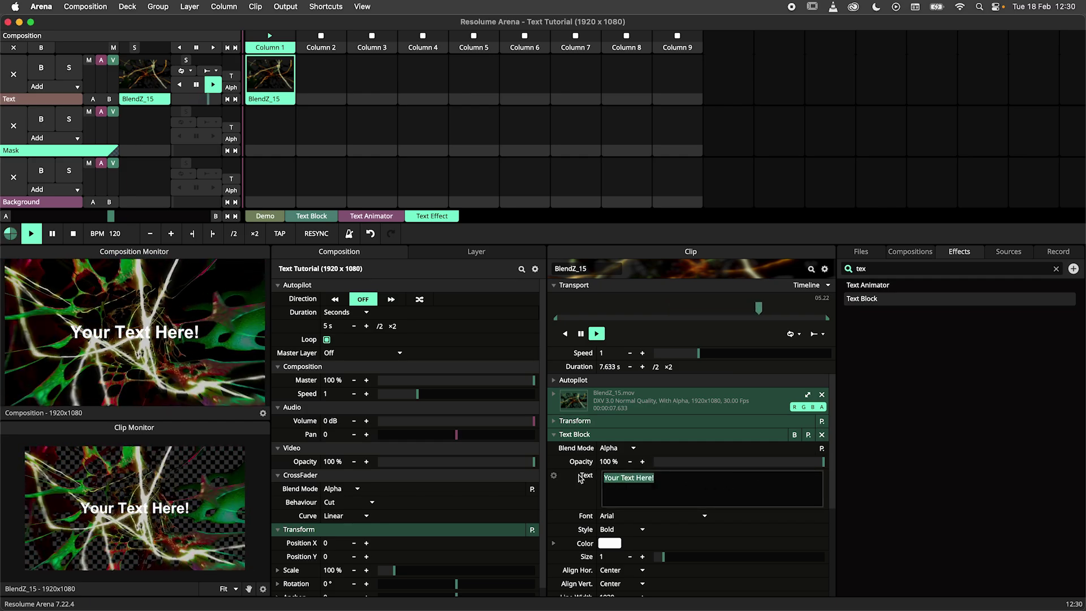
{"action": "type", "text": "Y"}
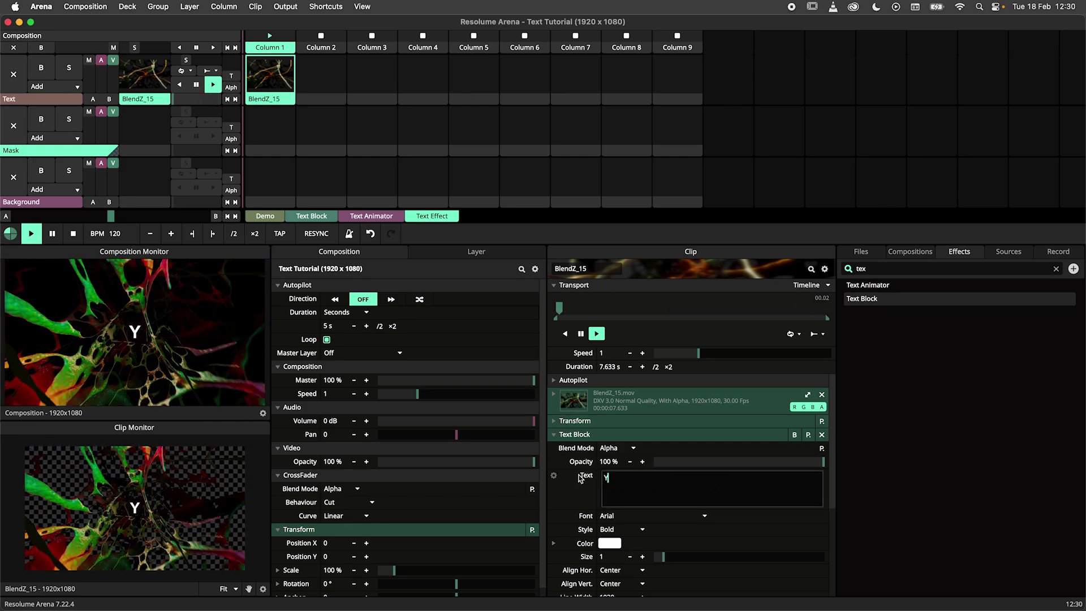
{"action": "type", "text": "ou Completed"}
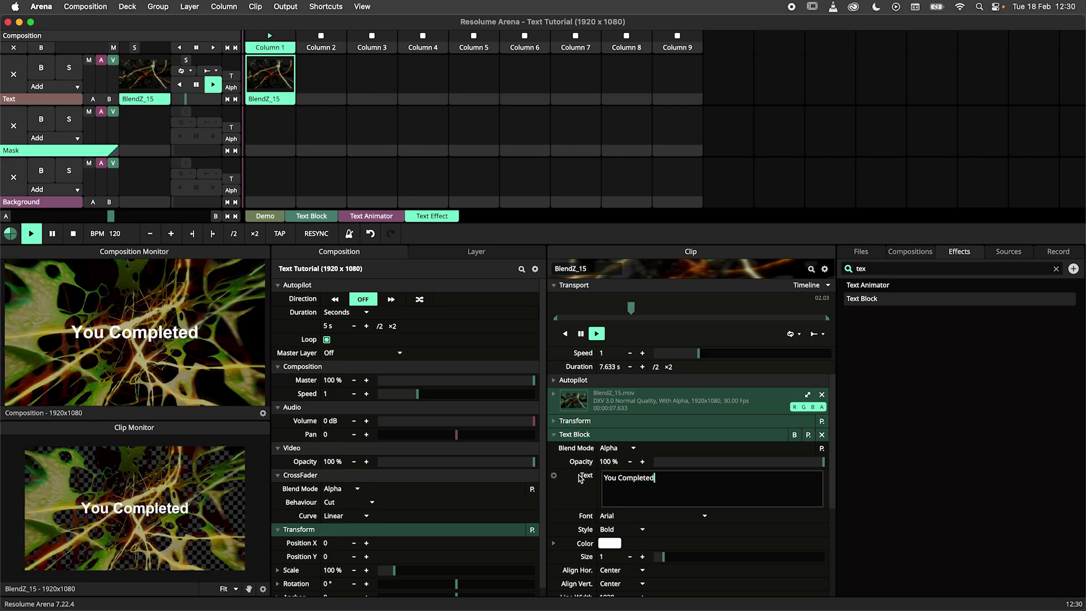
{"action": "type", "text": " The Tutorial!!!"}
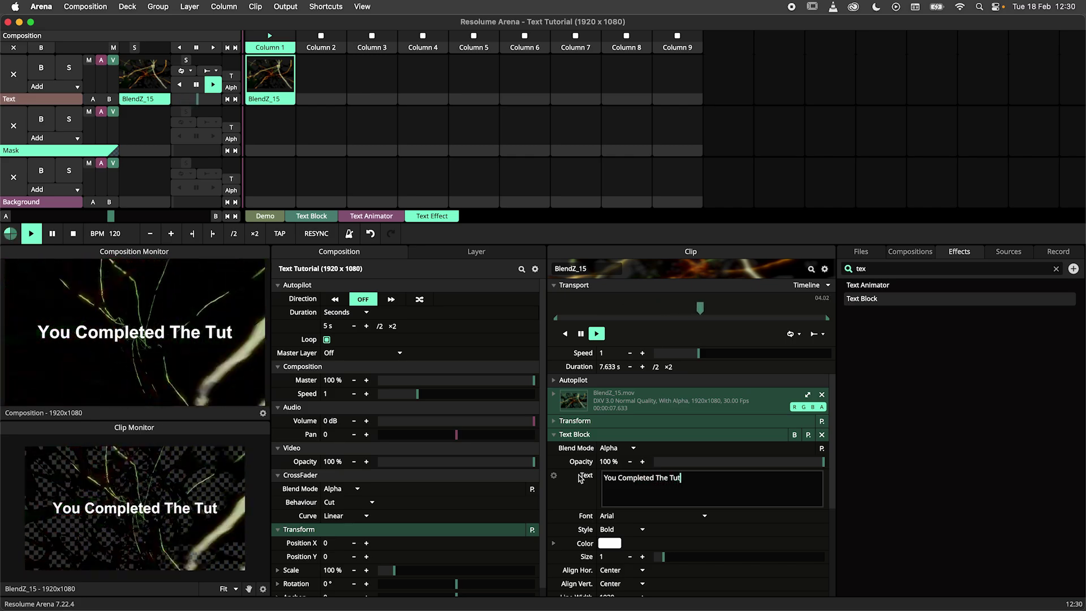